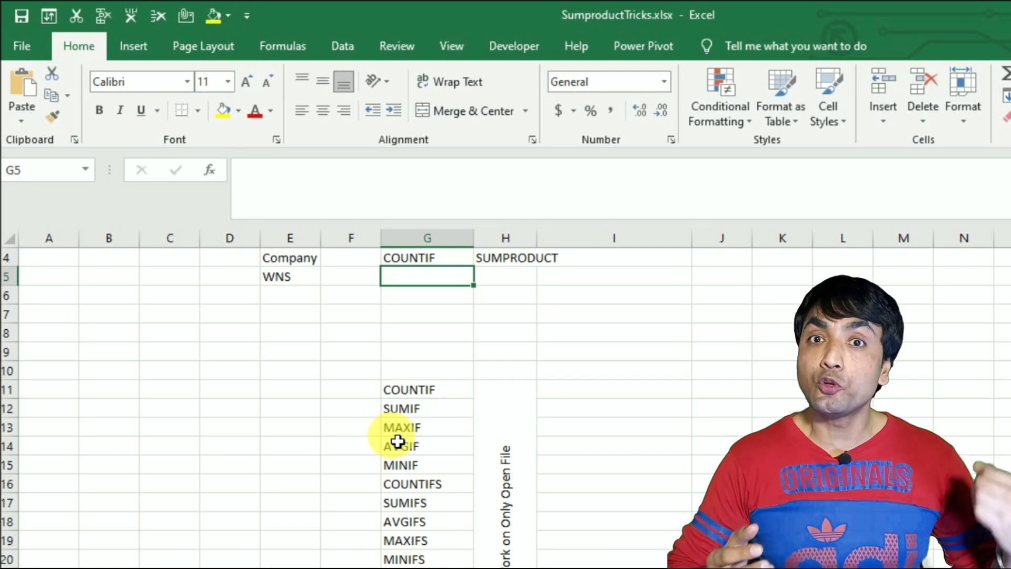
Step: Check the WNS company criterion in E5 and select cell G5 under the COUNTIF heading
click(278, 258)
click(284, 280)
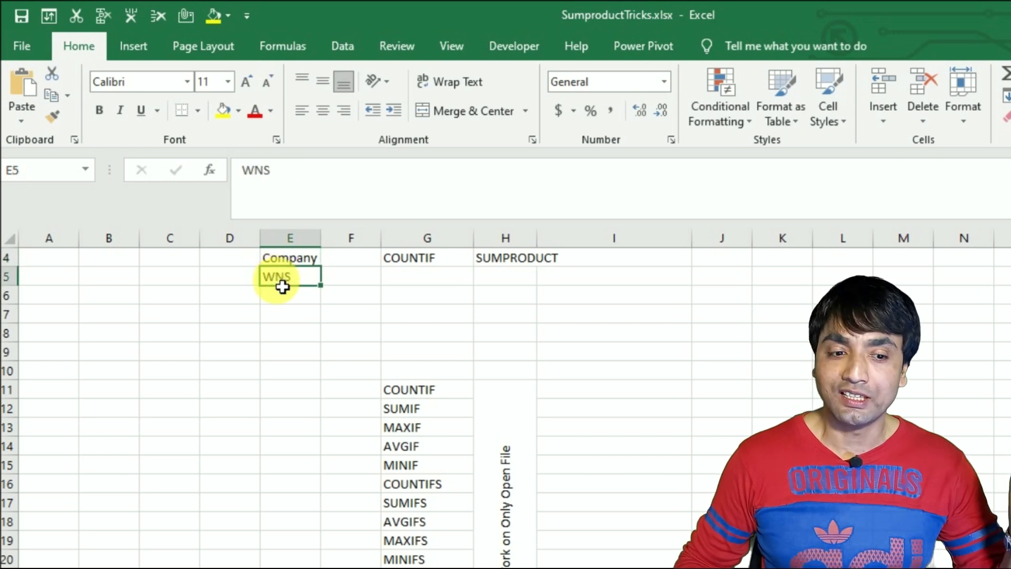
click(403, 287)
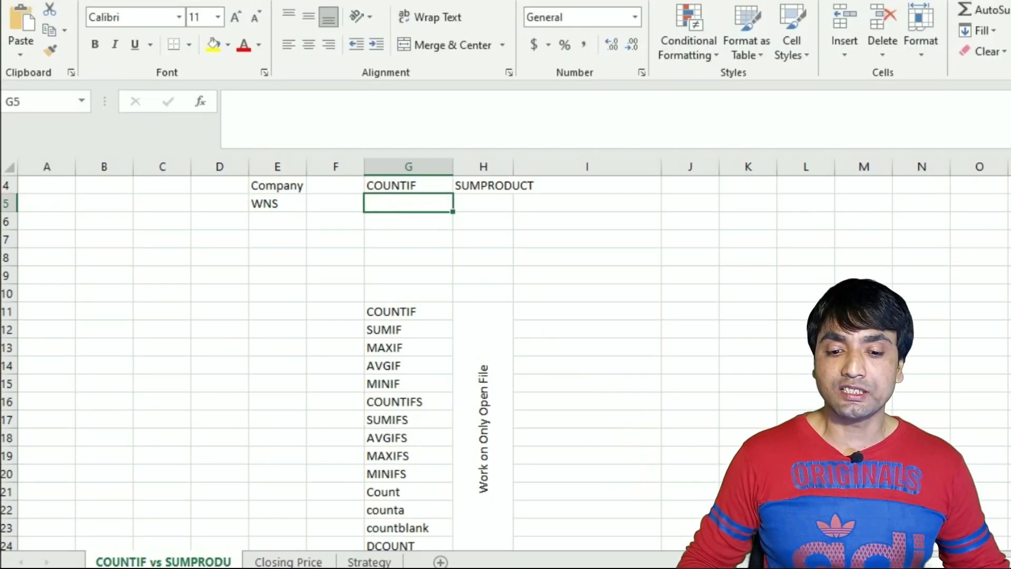
Step: Open the workbook MYDATA.xlsx from the TEST folder on drive C
mouse_move(702, 568)
click(680, 547)
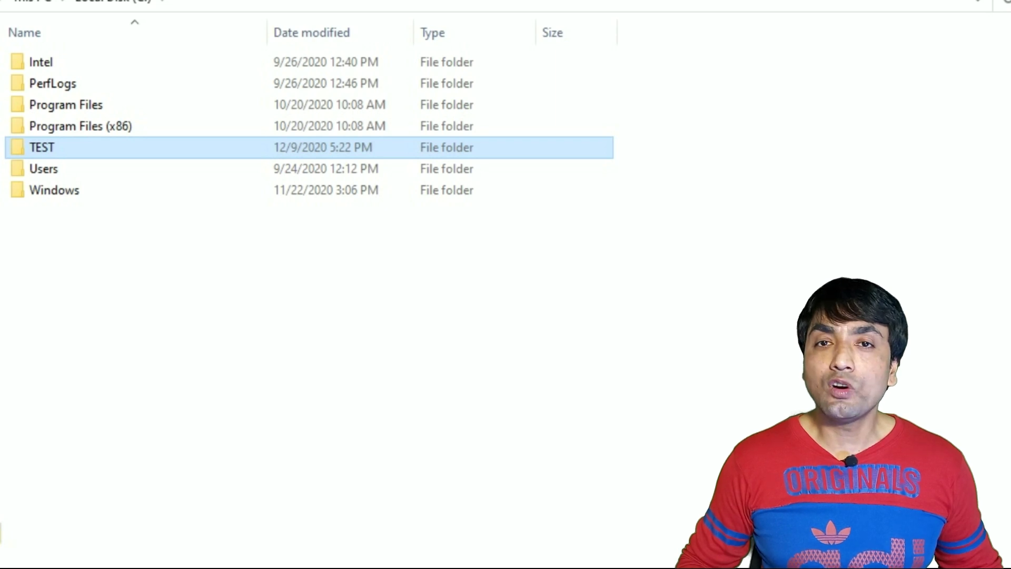
double_click(85, 141)
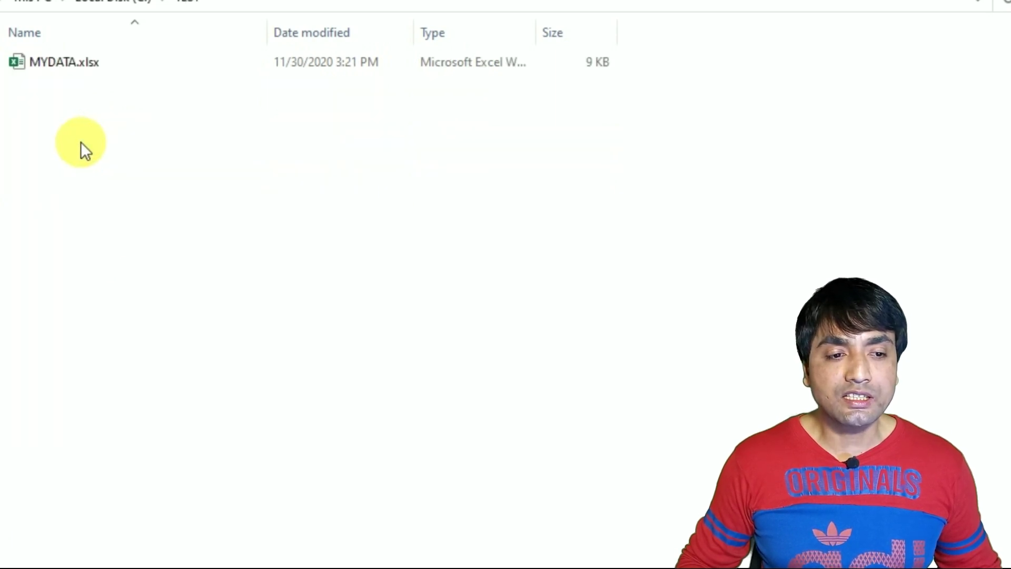
double_click(52, 66)
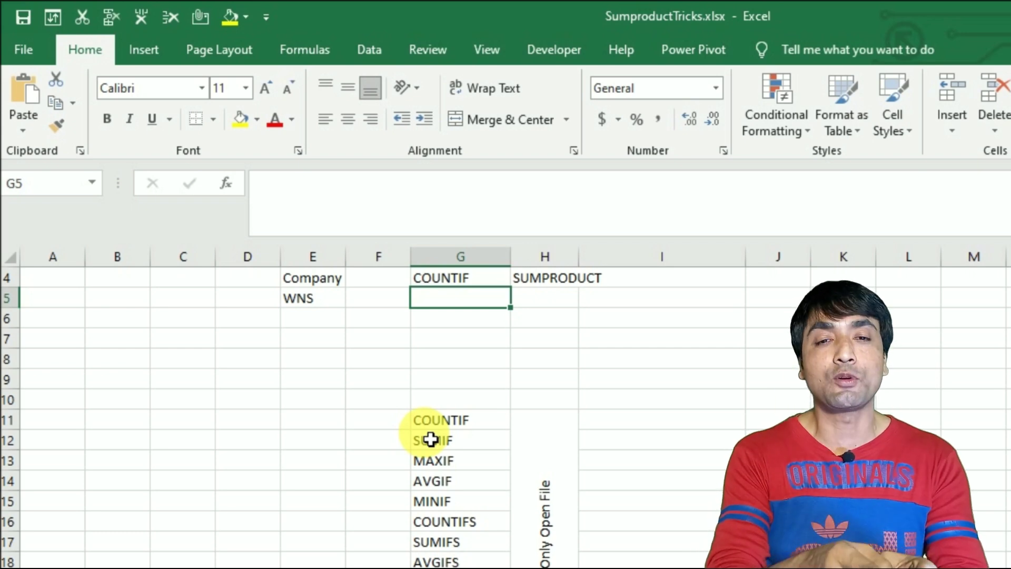
Step: Begin a COUNTIF formula in G5 whose range points to the external workbook 'C:\TEST\[MYDATA.XLSX]
text(=COUNTIF)
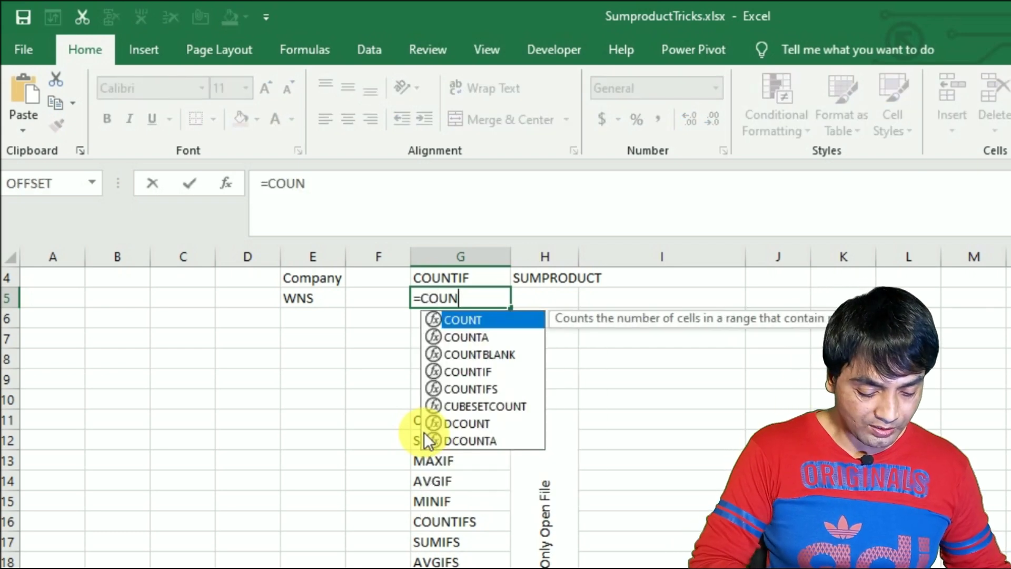
text(()
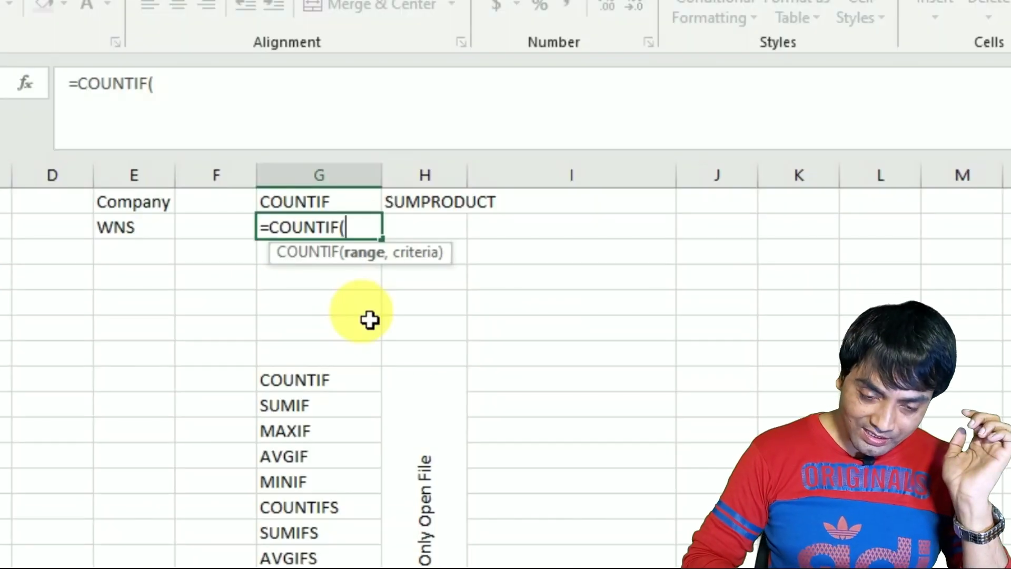
text(')
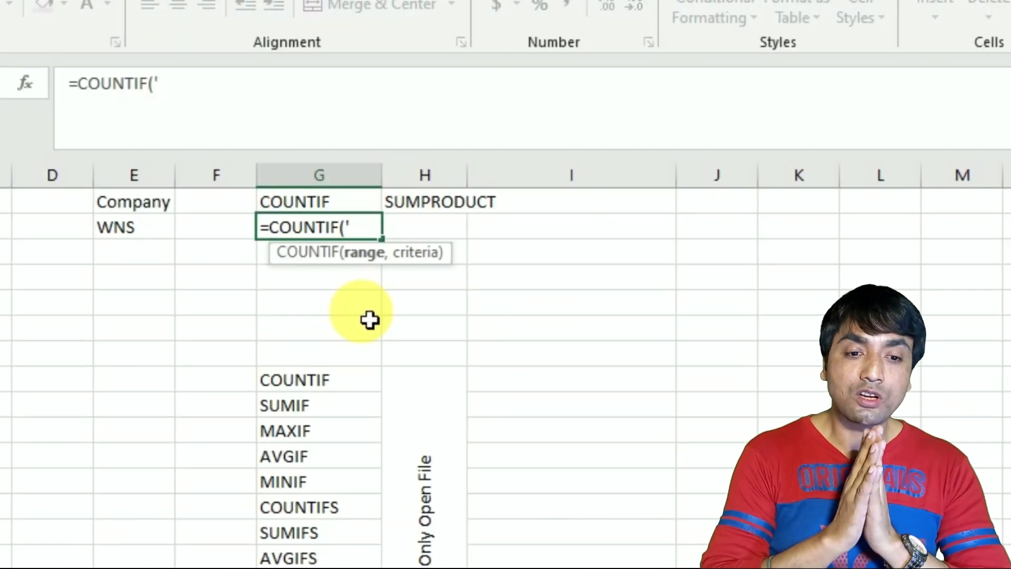
text(C:\)
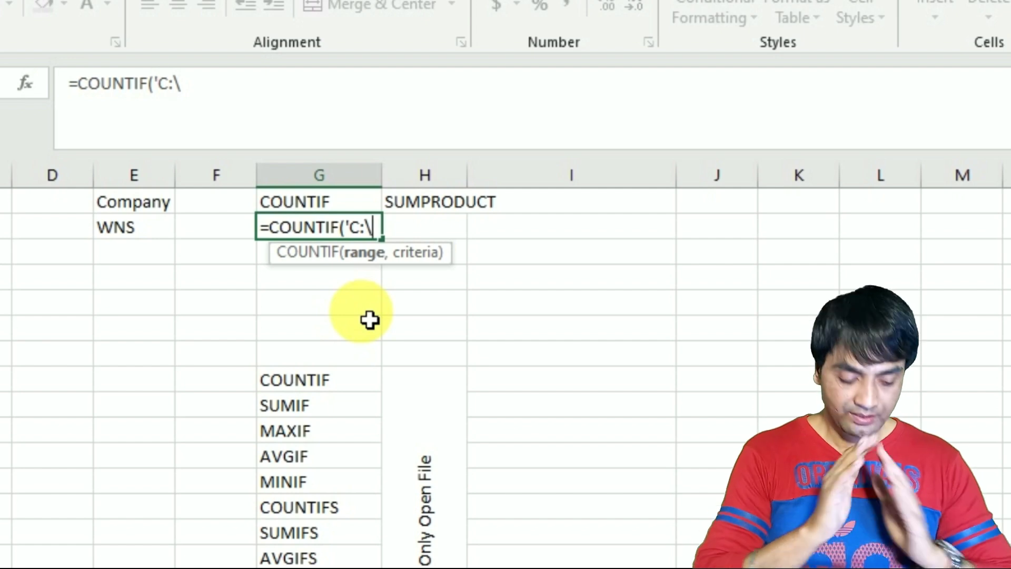
text(TEST\[)
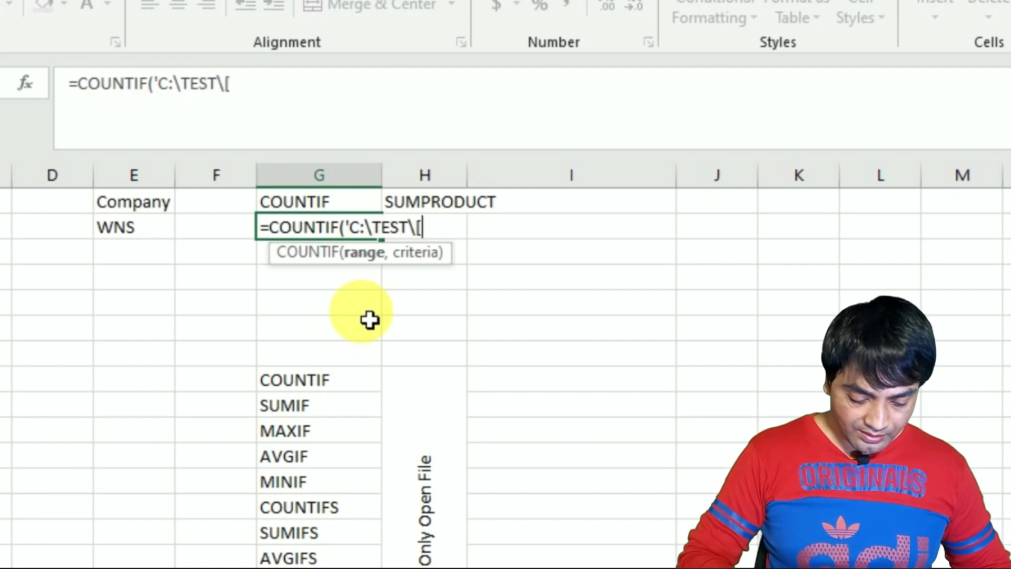
text(MYDATA.XLSX])
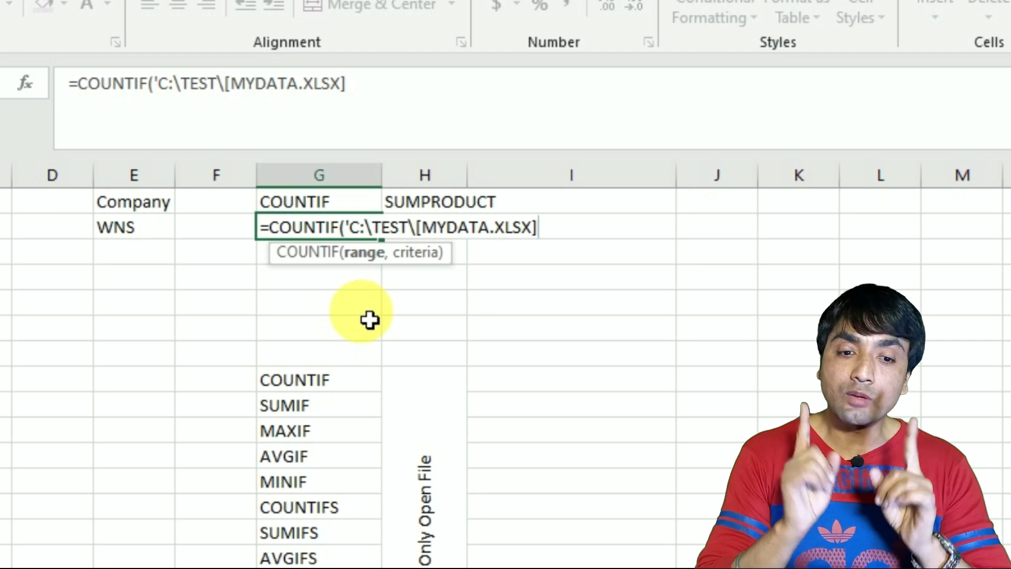
Step: Complete the external range reference in the COUNTIF formula with sheet DATASHEET and cells A2:A8
text(DASTA)
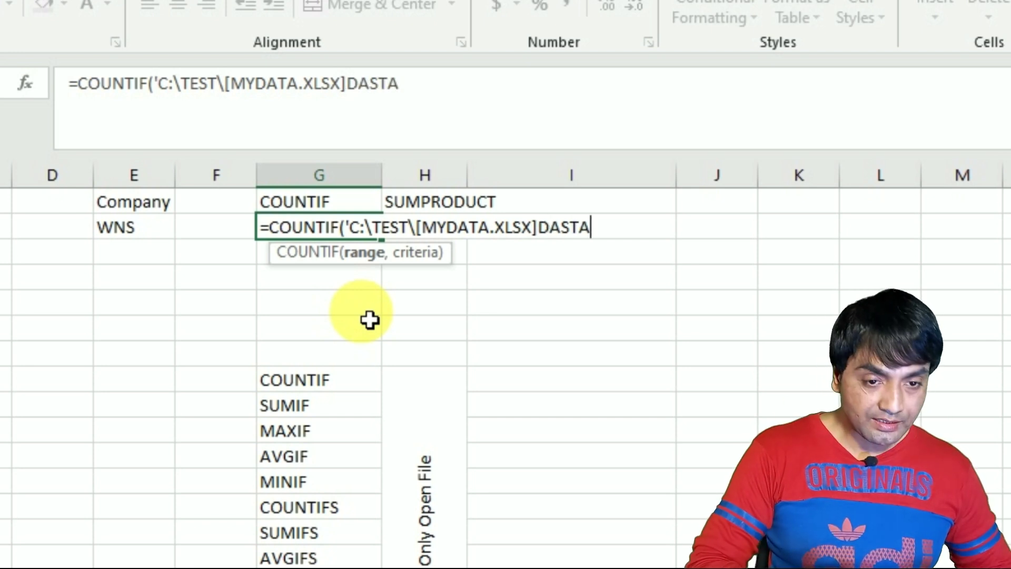
key(BackSpace)
key(BackSpace)
key(BackSpace)
text(TASHEET)
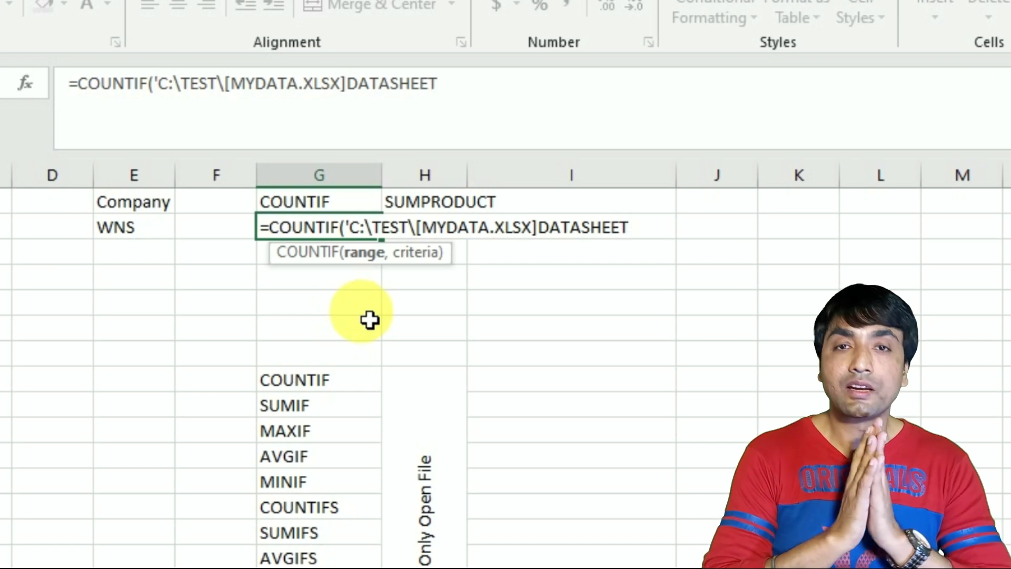
text(')
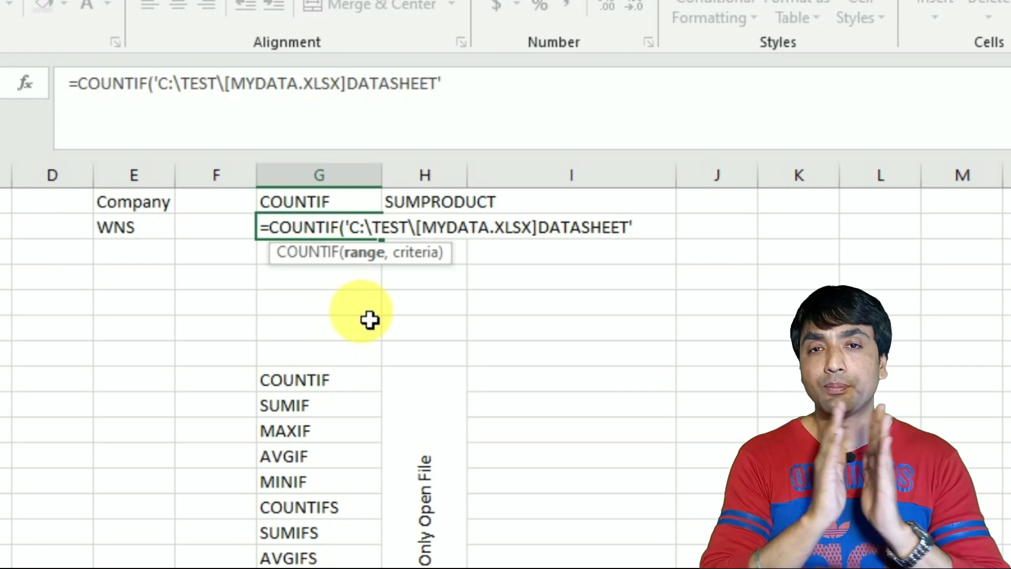
text(!)
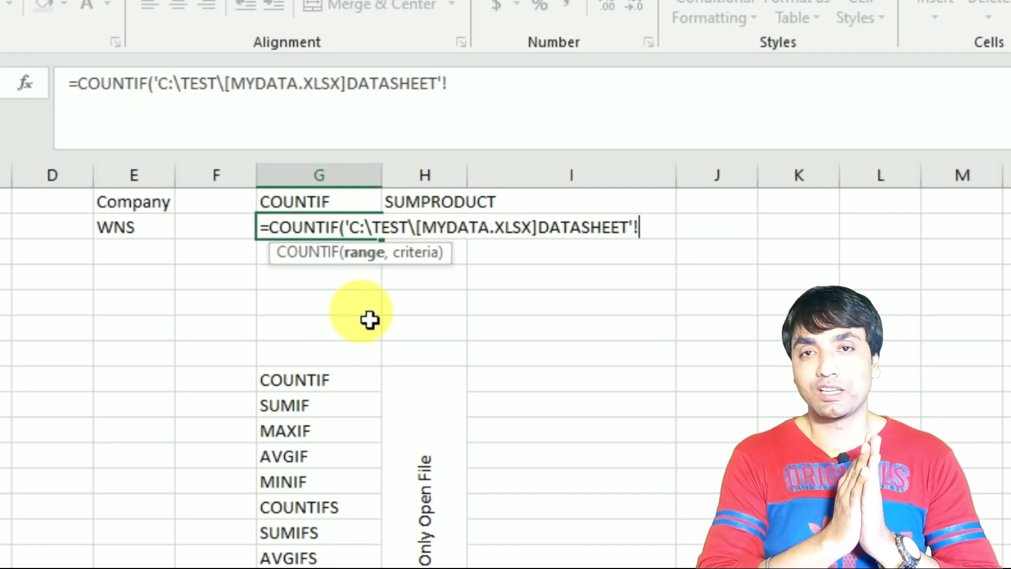
text(A2:)
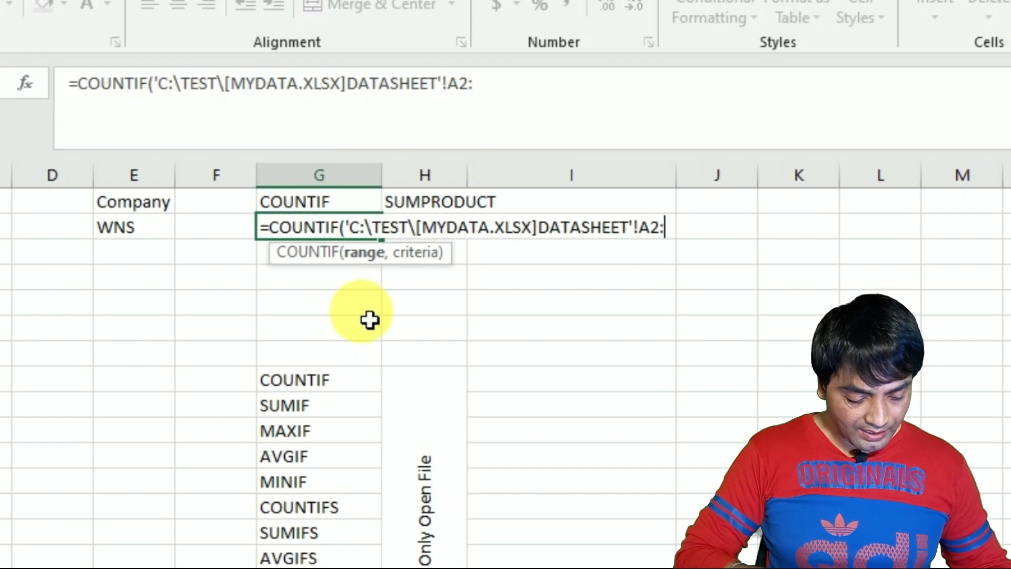
text(A8)
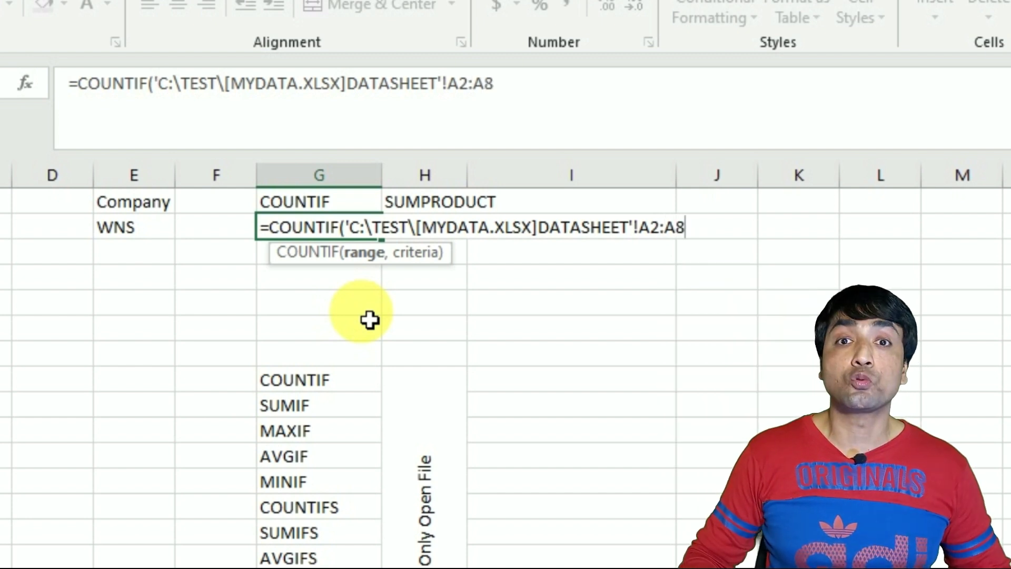
Step: Make the A2:A8 reference absolute and finish the COUNTIF formula with E5 as the criteria
drag(639, 232, 695, 237)
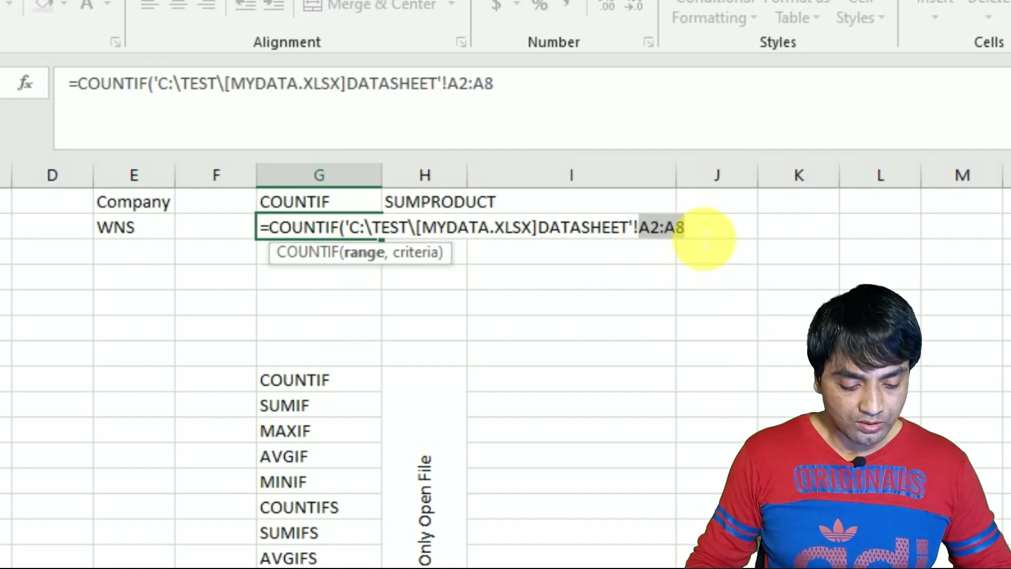
key(F4)
click(730, 235)
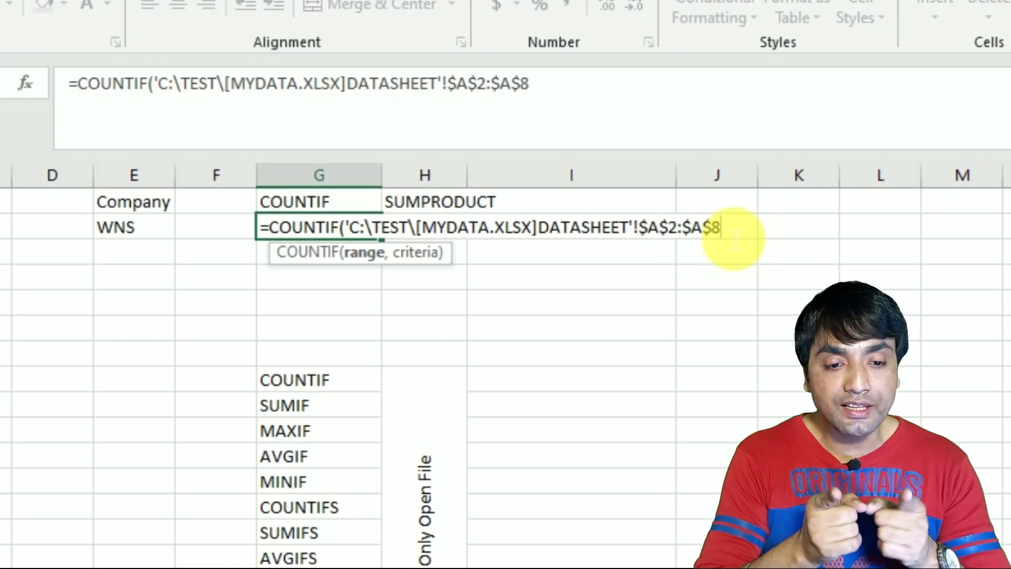
text(,)
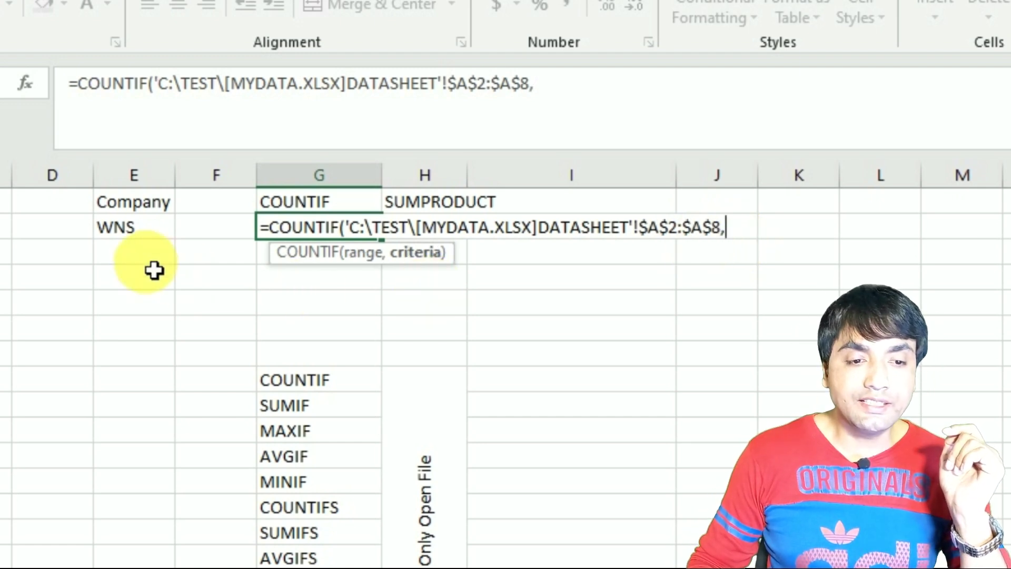
click(126, 232)
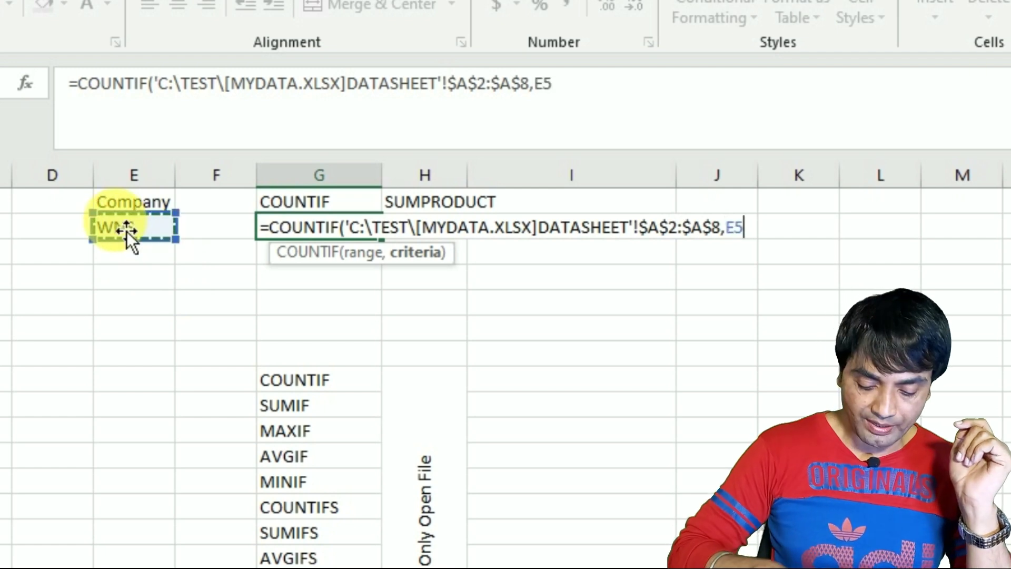
text())
key(Return)
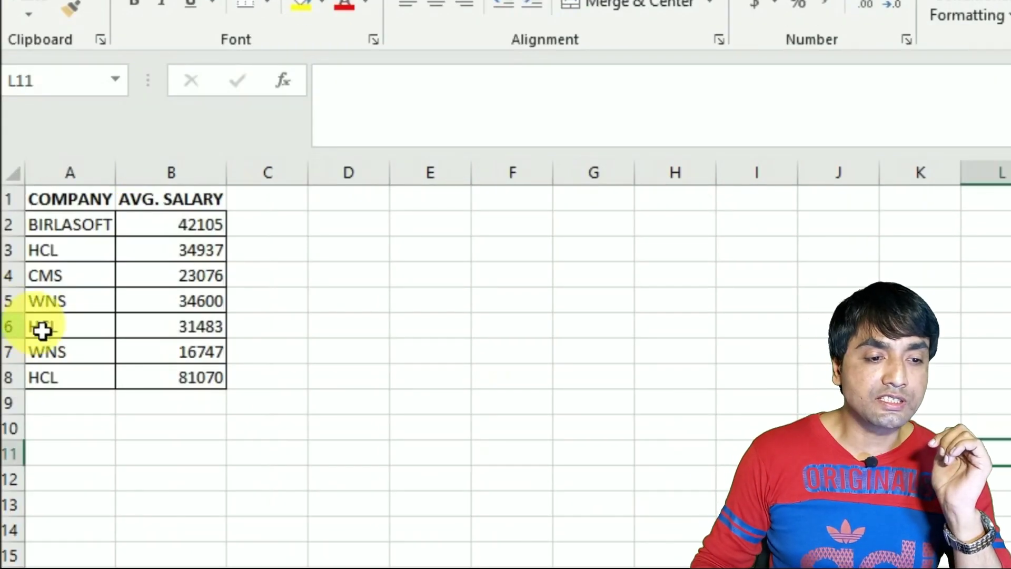
Step: Check the WNS entries in MYDATA's company column against the COUNTIF formula in G5 of SumproductTricks.xlsx
click(49, 307)
click(66, 358)
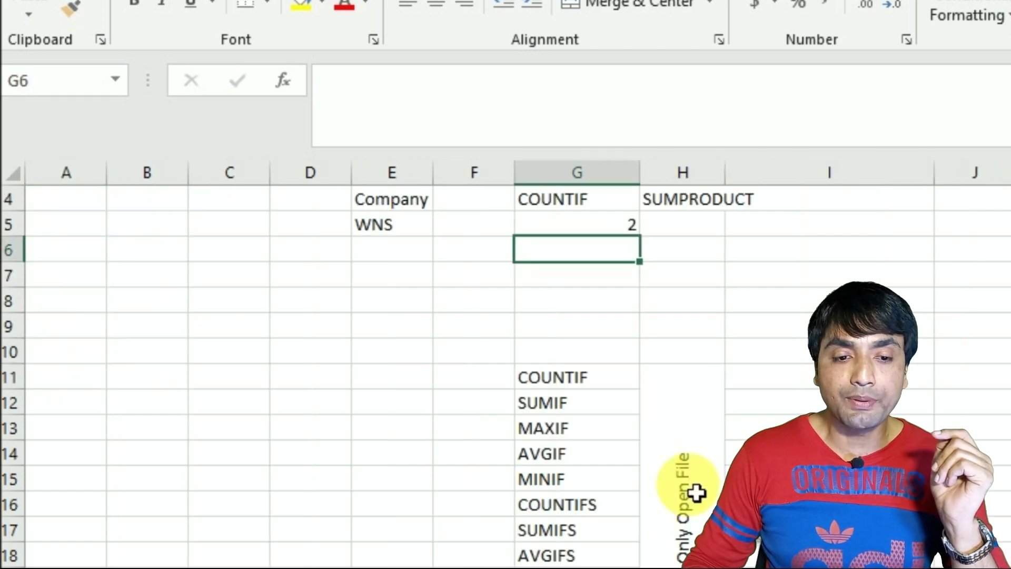
click(582, 226)
double_click(581, 226)
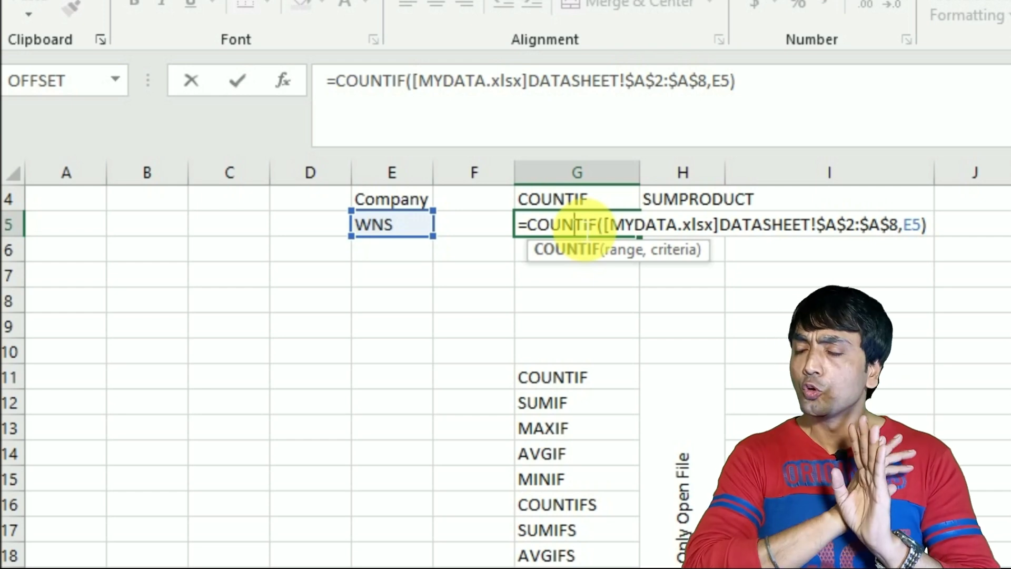
key(Escape)
Step: Examine the column G list of functions labelled "Work on Only Open File"
scroll(573, 273, down, 2)
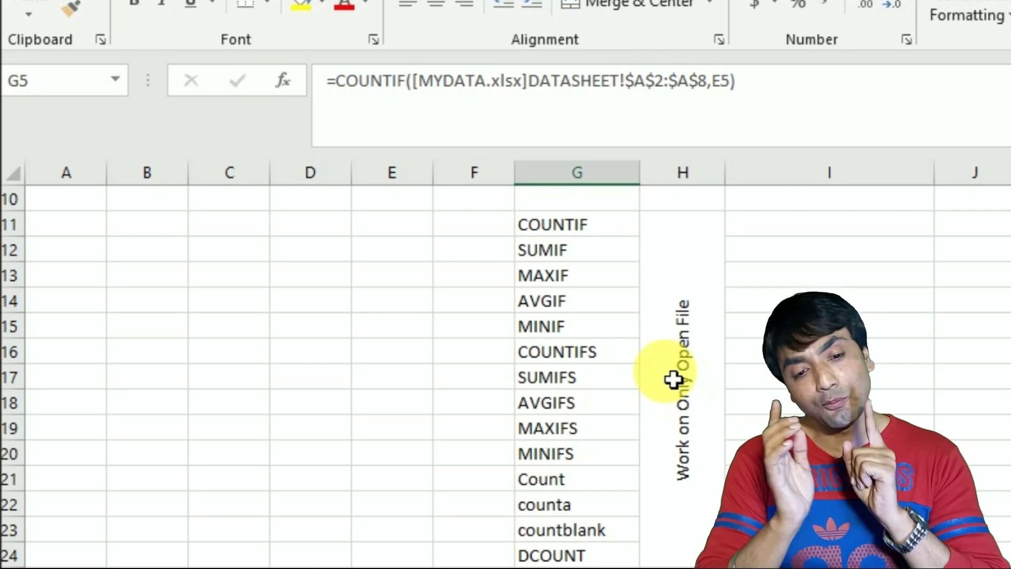
scroll(673, 379, down, 2)
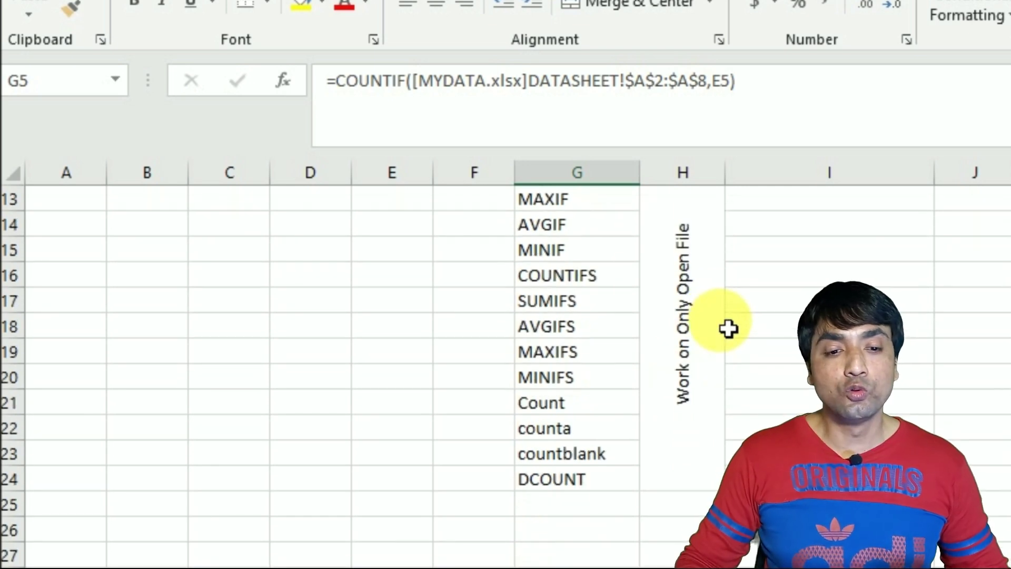
scroll(753, 259, up, 5)
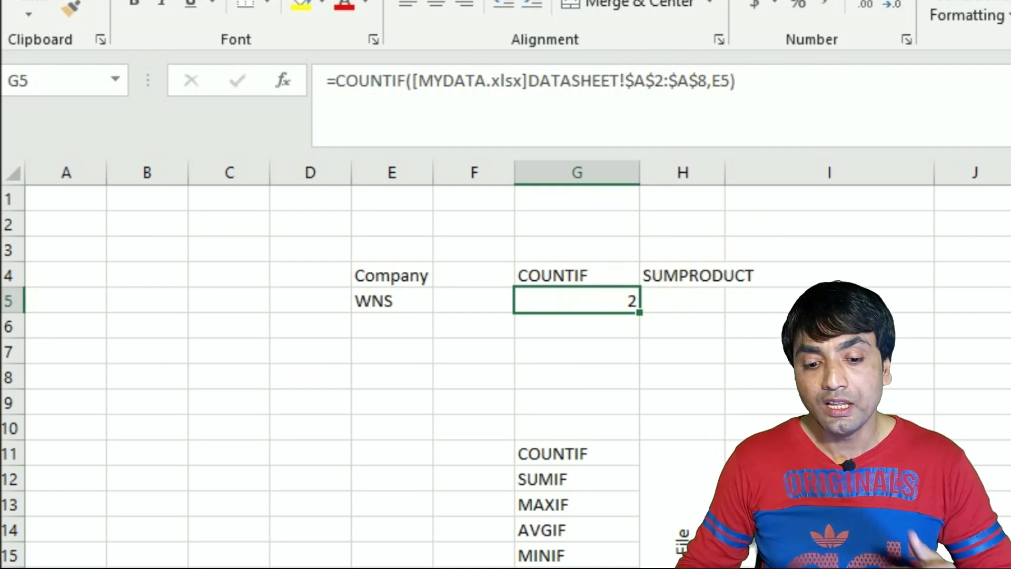
Step: Close MYDATA.xlsx and re-enter the COUNTIF formula in G5 to recalculate it against the closed workbook
key(alt+Tab)
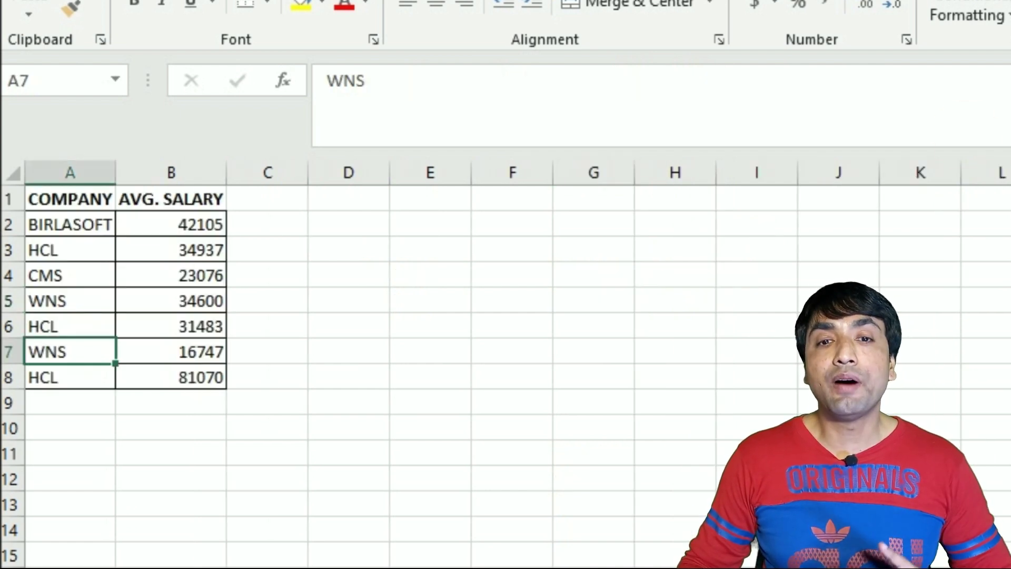
key(ctrl+w)
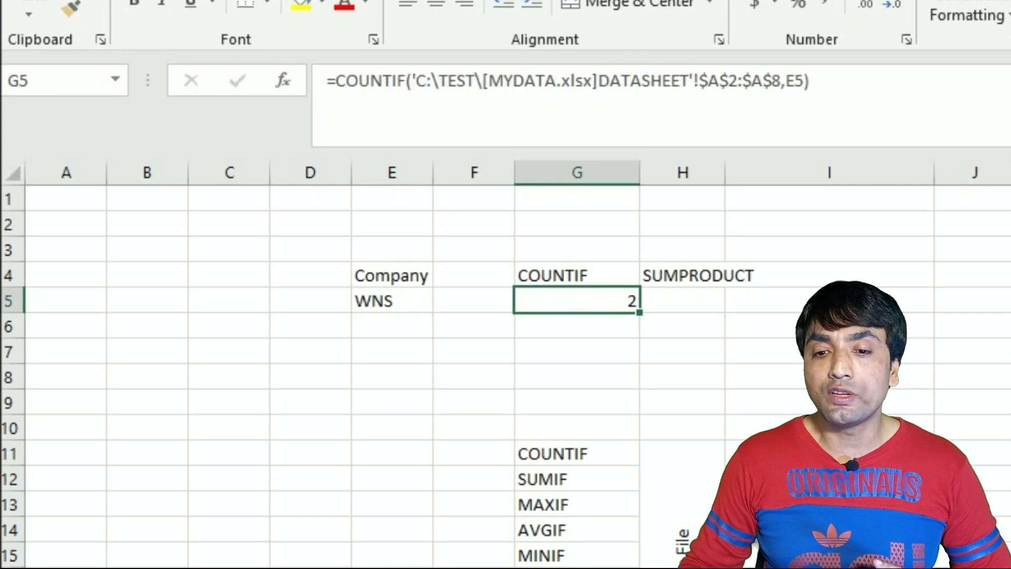
click(778, 358)
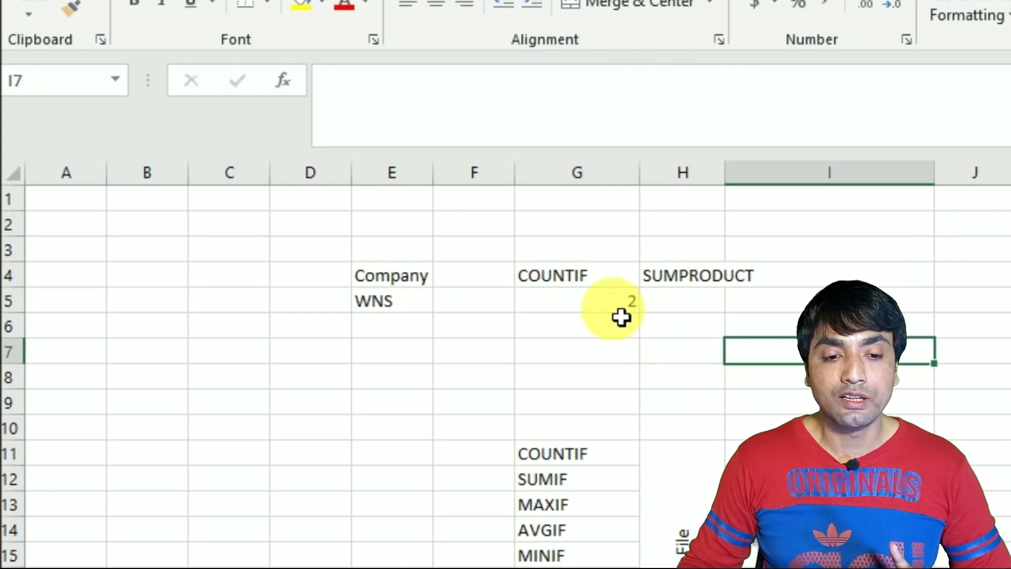
click(602, 295)
key(F2)
key(Return)
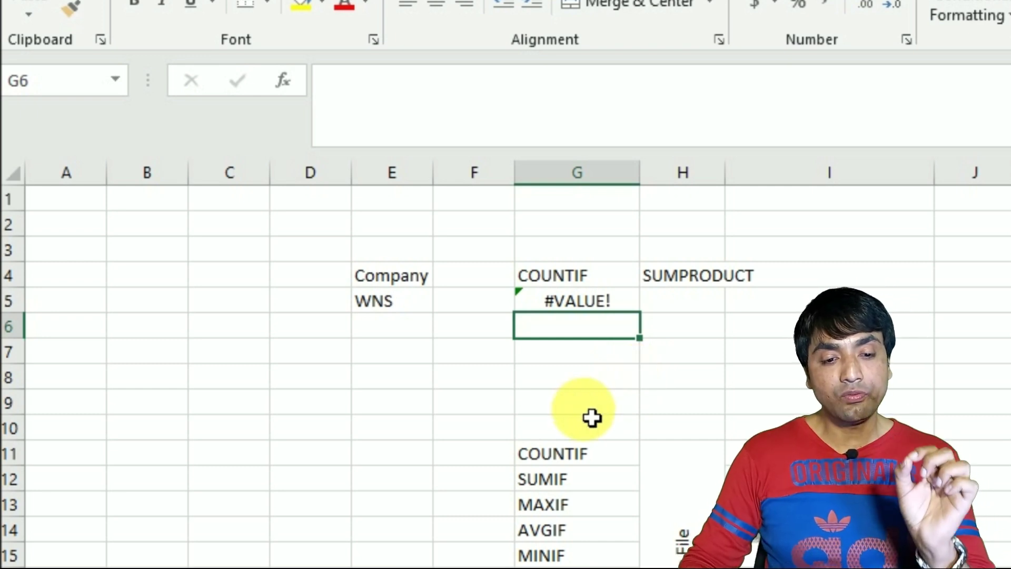
Step: Review the functions listed from G11 to G24 that need the source file open
scroll(590, 421, down, 1)
scroll(573, 411, down, 1)
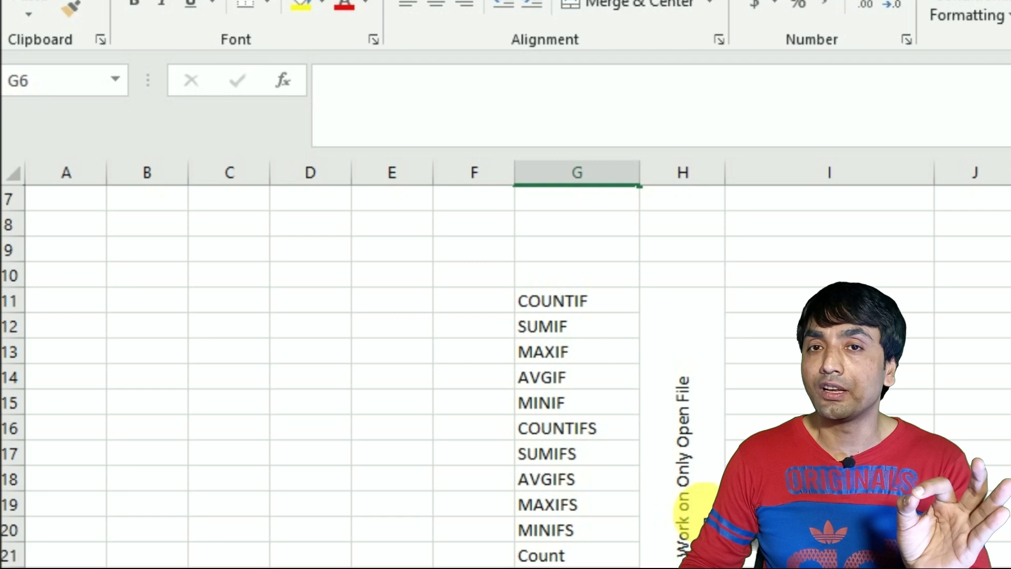
scroll(598, 242, down, 1)
click(587, 208)
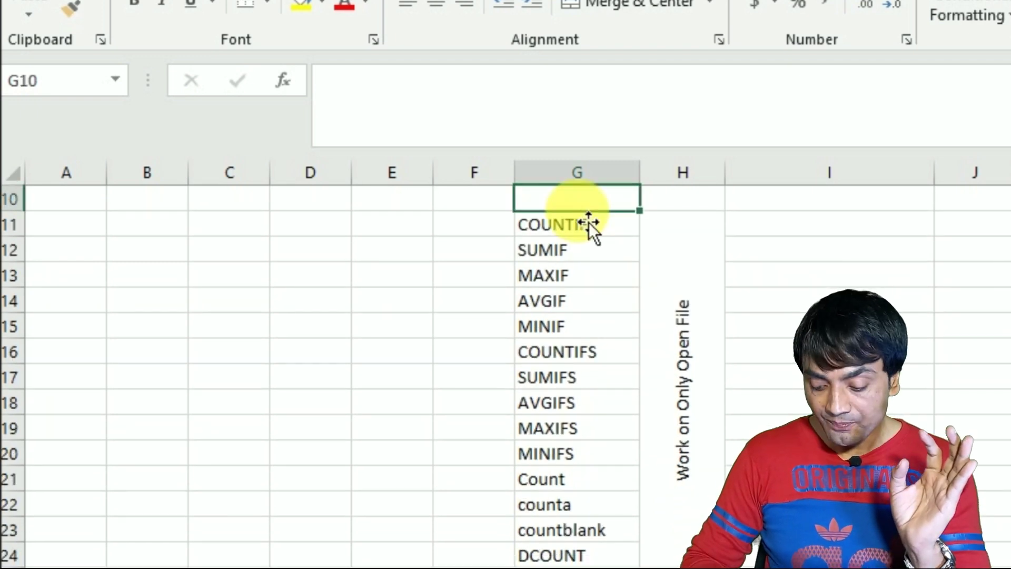
scroll(589, 222, up, 3)
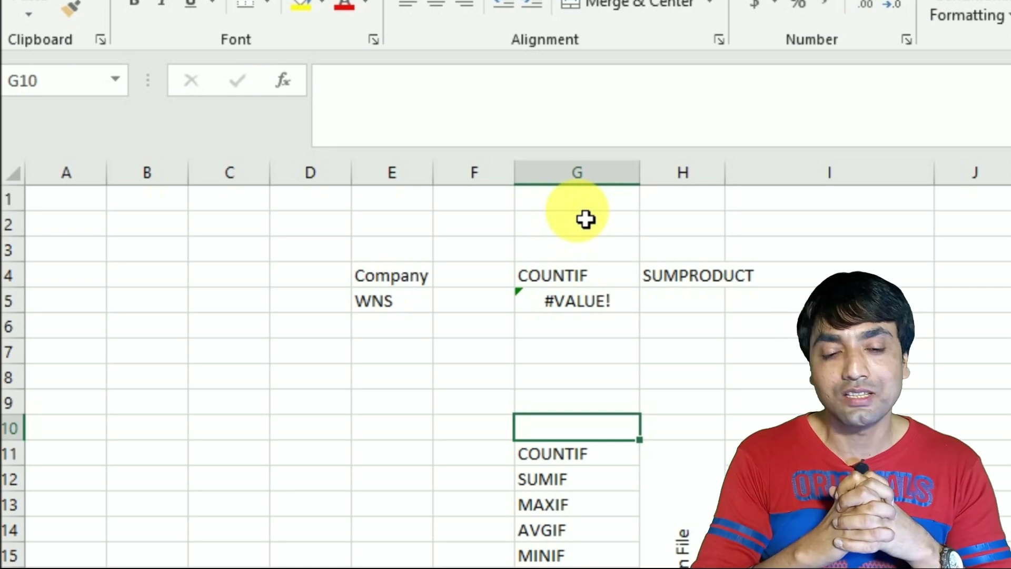
Step: Start a SUMPRODUCT formula in H5 with a double negative and an opening parenthesis around the array condition
click(685, 308)
text(=SUMPR)
key(Tab)
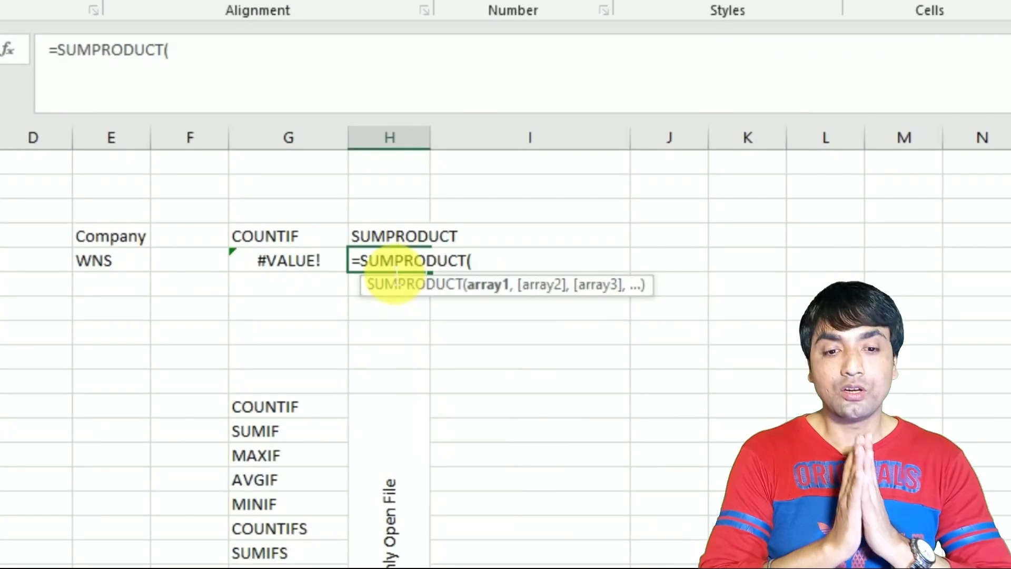
text(--)
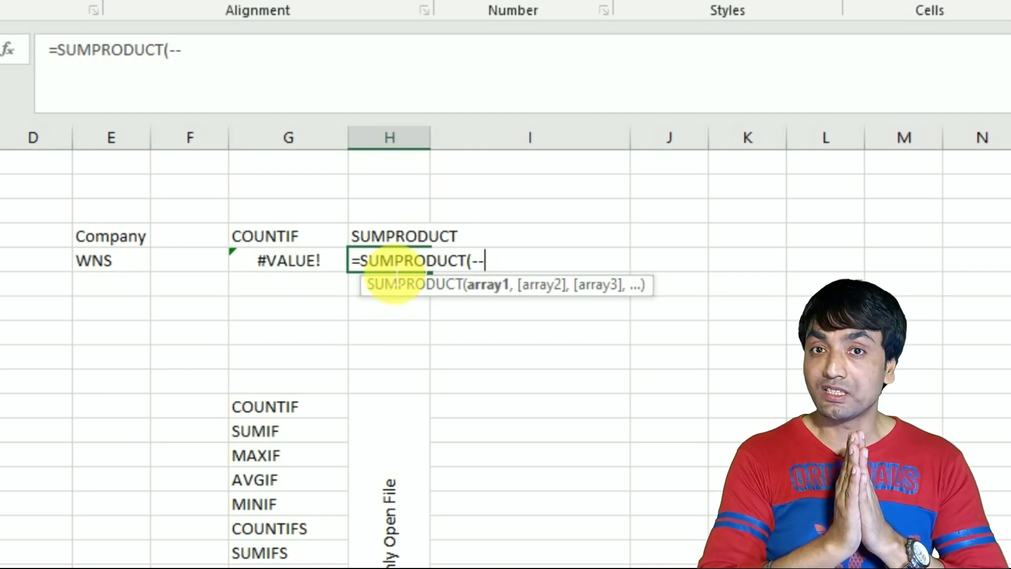
text(()
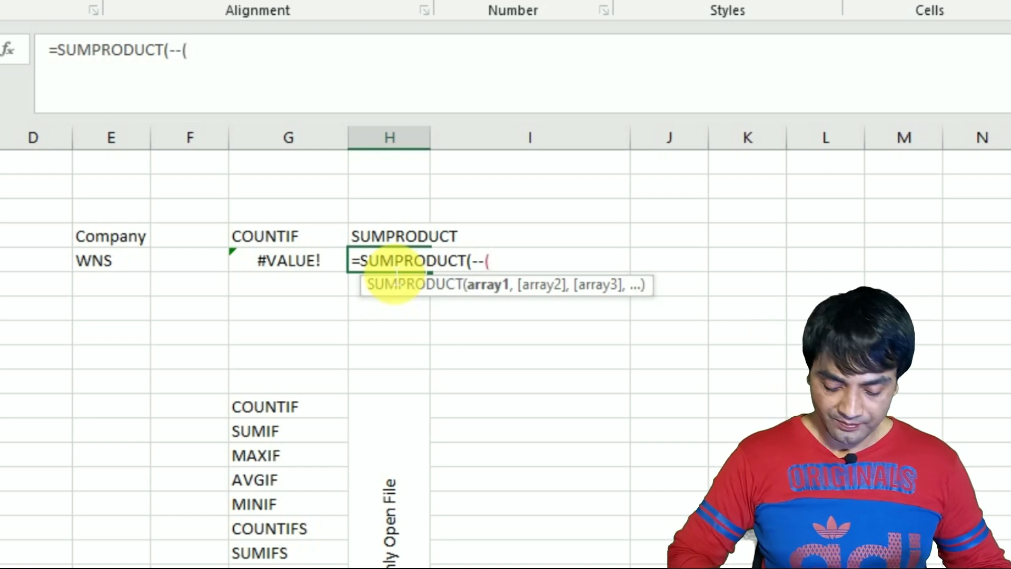
Step: Add an external reference to A2:A8 on DATASHEET of the MYDATA workbook in C:\TEST to the SUMPRODUCT formula
text('C:)
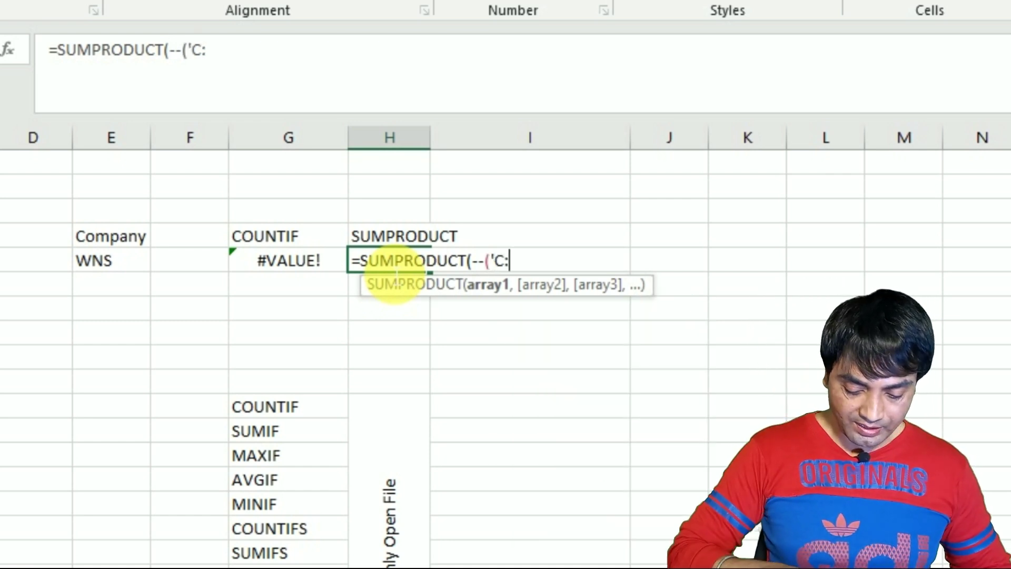
text(\TEST)
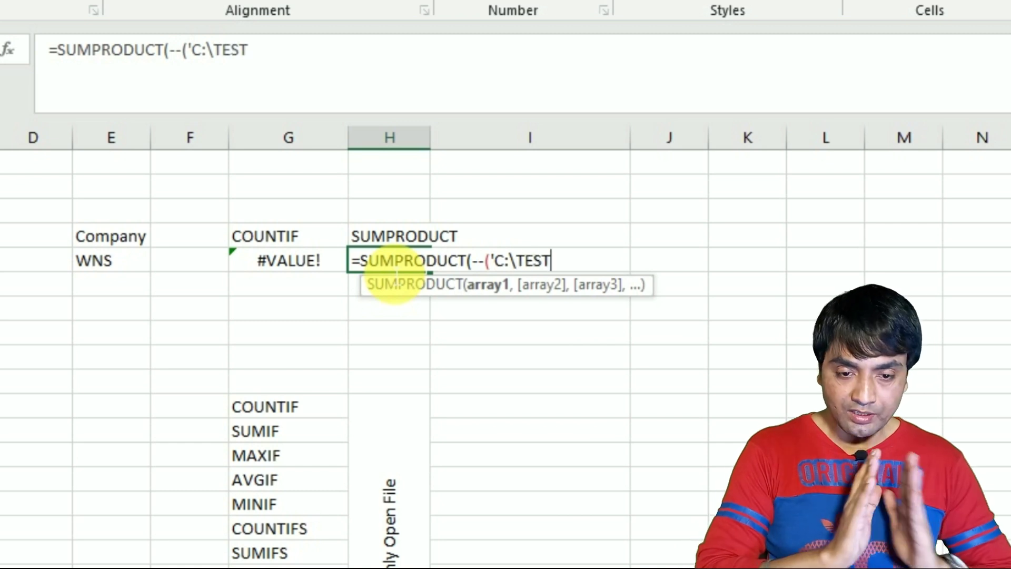
text(\[MY)
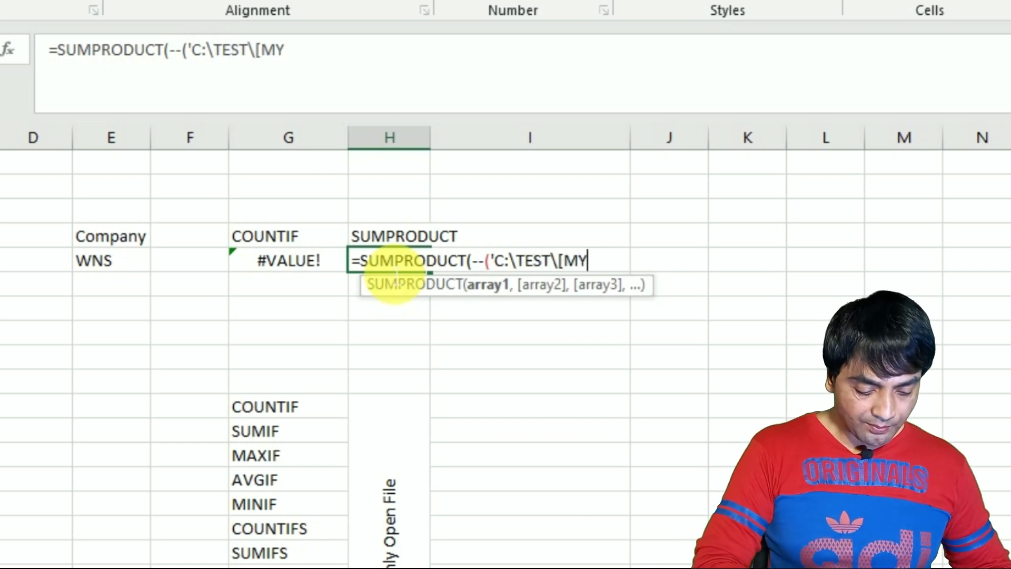
text(ADATA.XLSX)
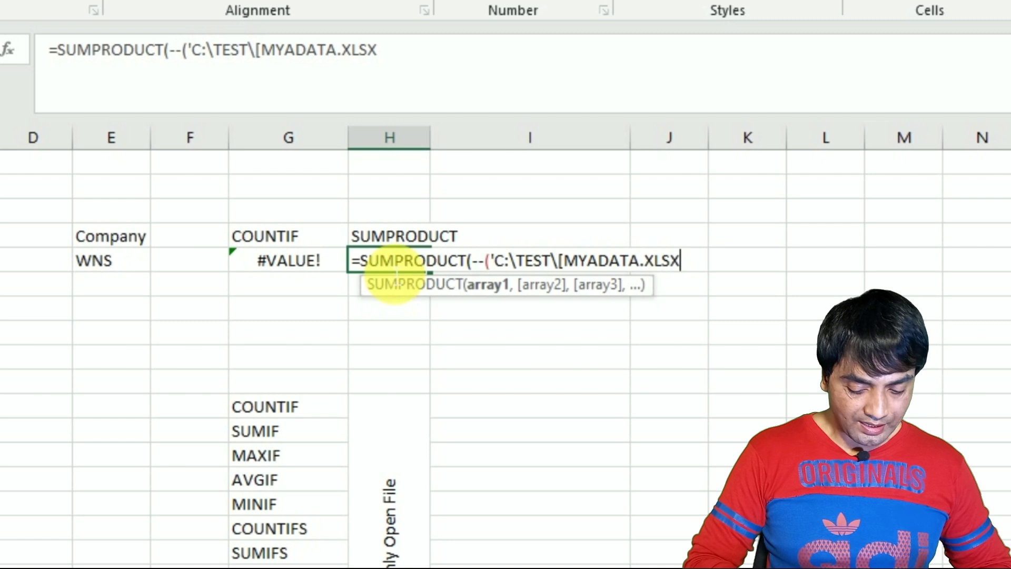
text(])
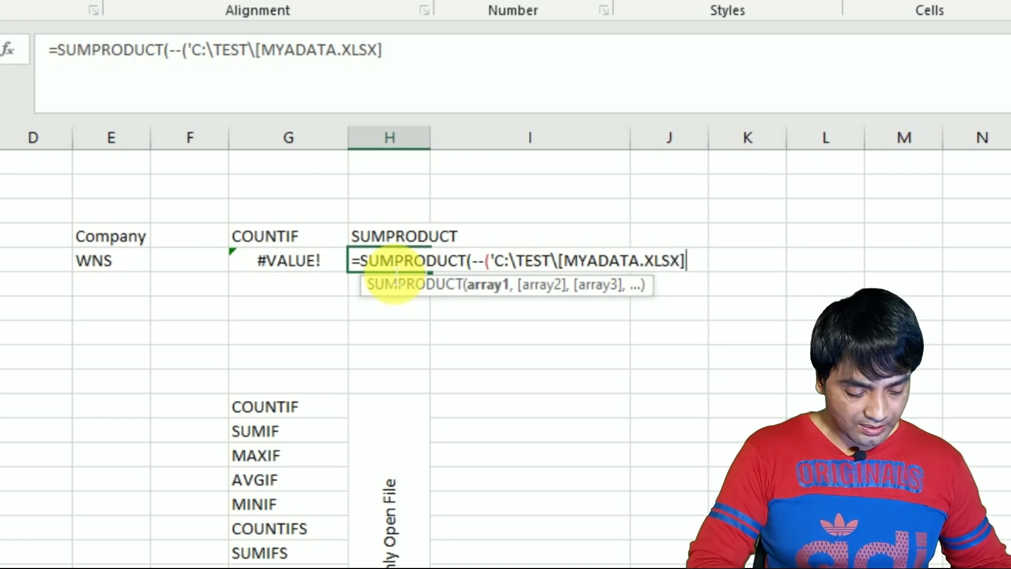
text(DATASHEET')
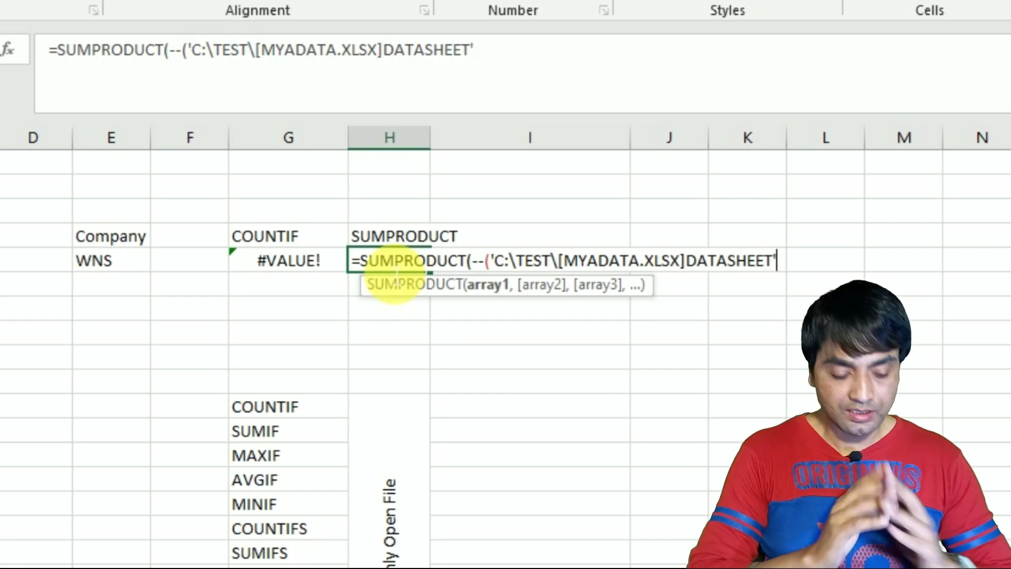
text(!A2:A)
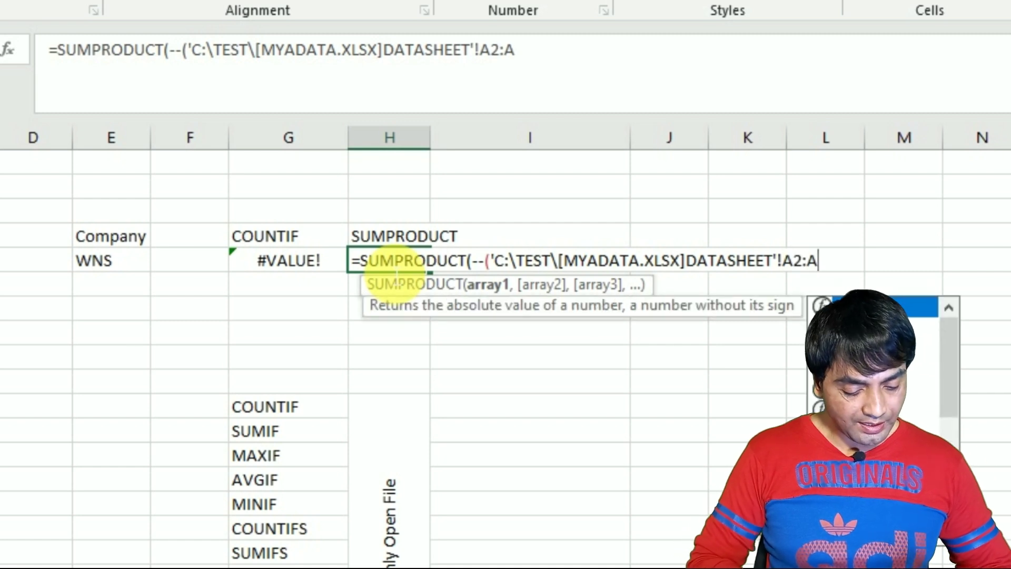
text(8)
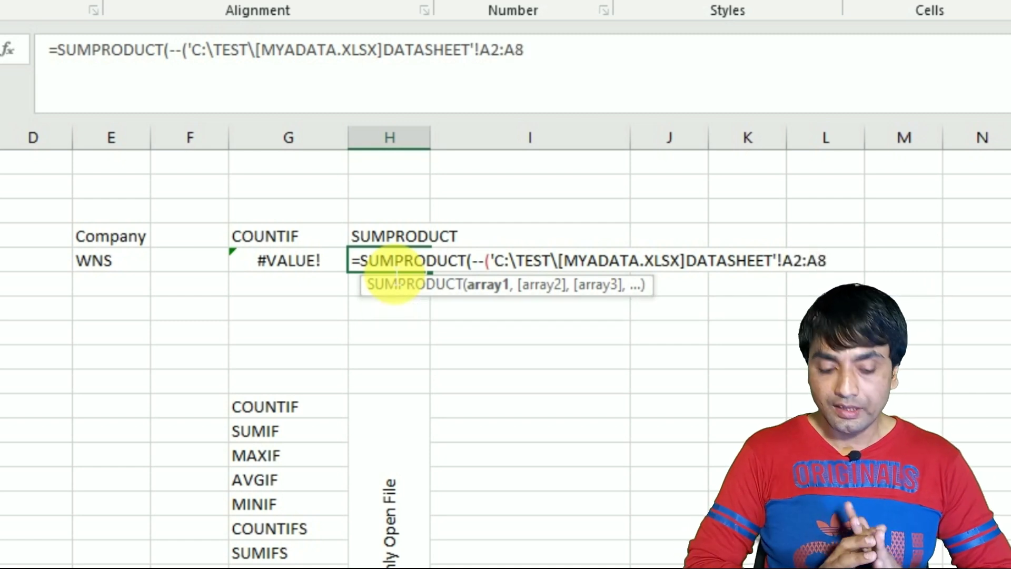
Step: Make the range absolute as $A$2:$A$8, correct the workbook name to MYDATA.XLSX, and complete the formula by comparing the range with E5
drag(827, 262, 785, 250)
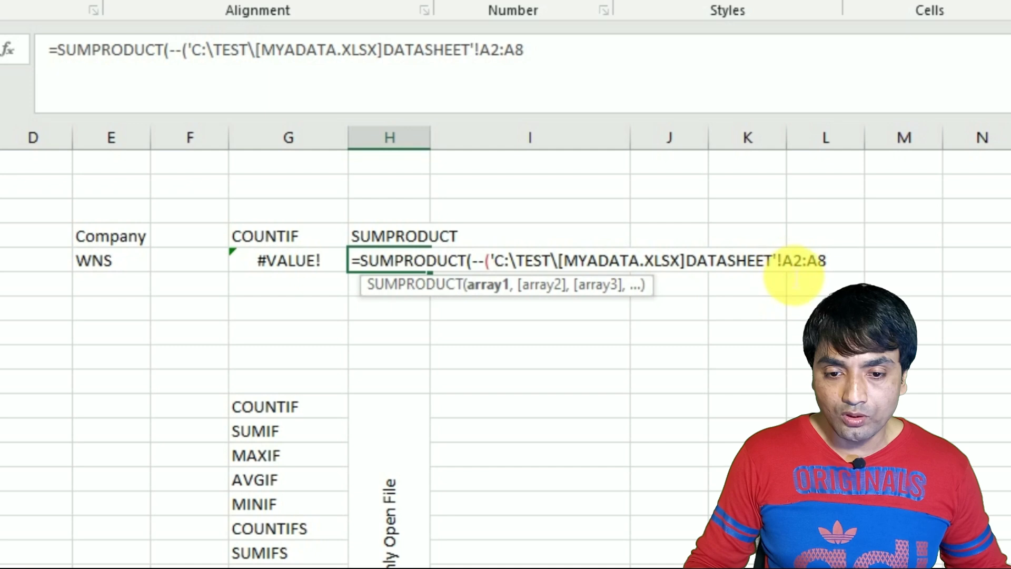
key(F4)
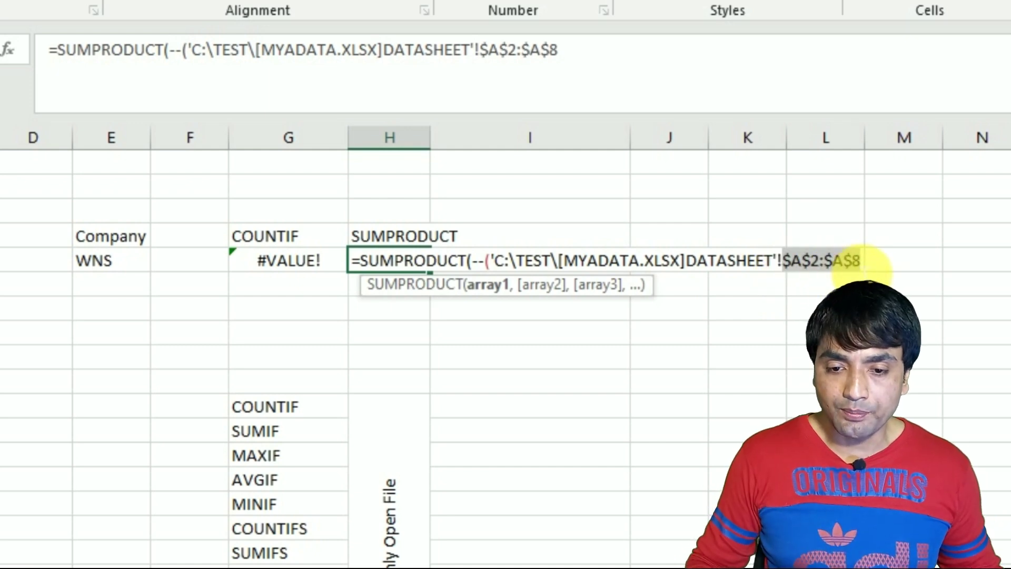
click(870, 262)
text(=)
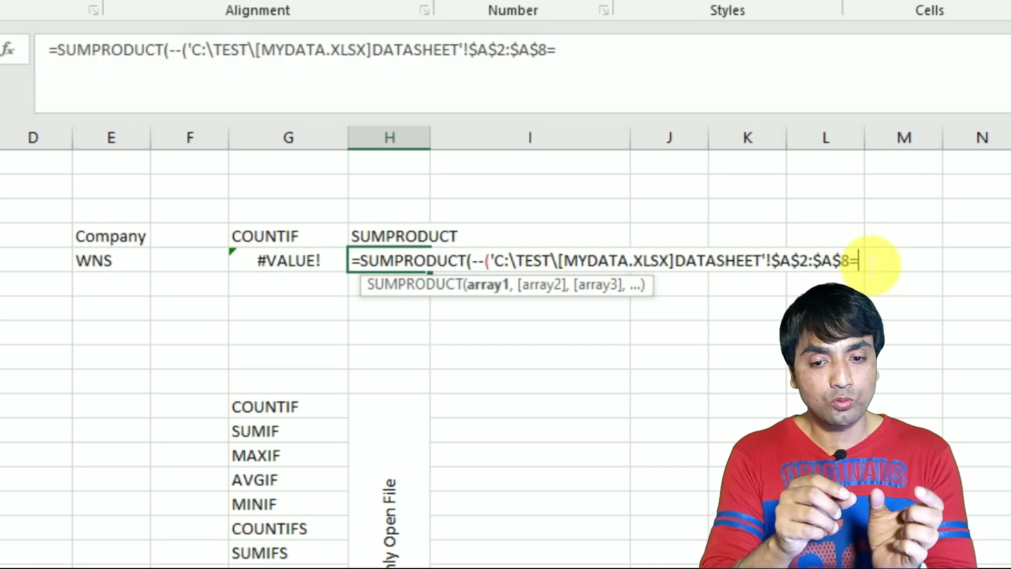
click(122, 268)
text()))
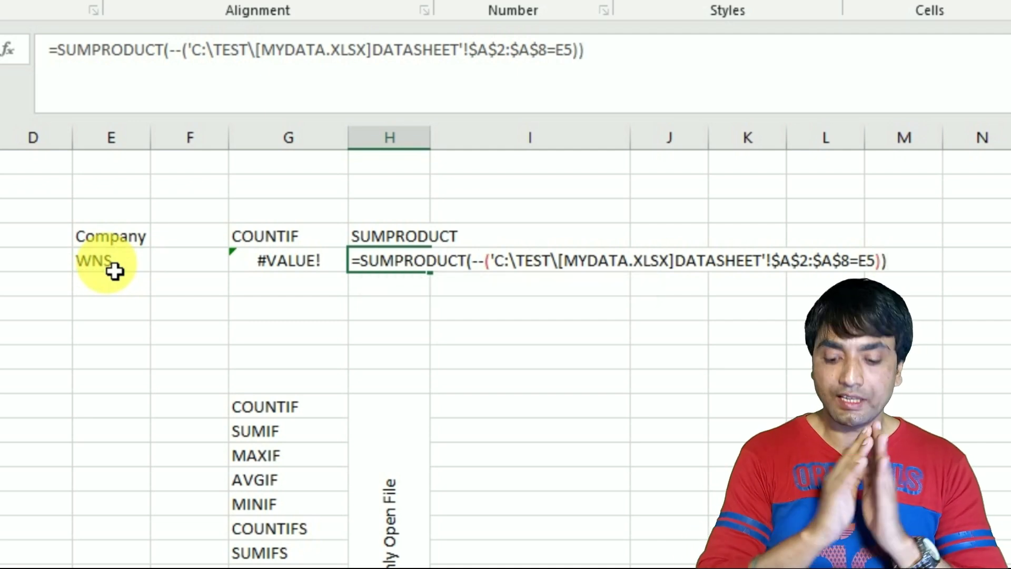
key(Return)
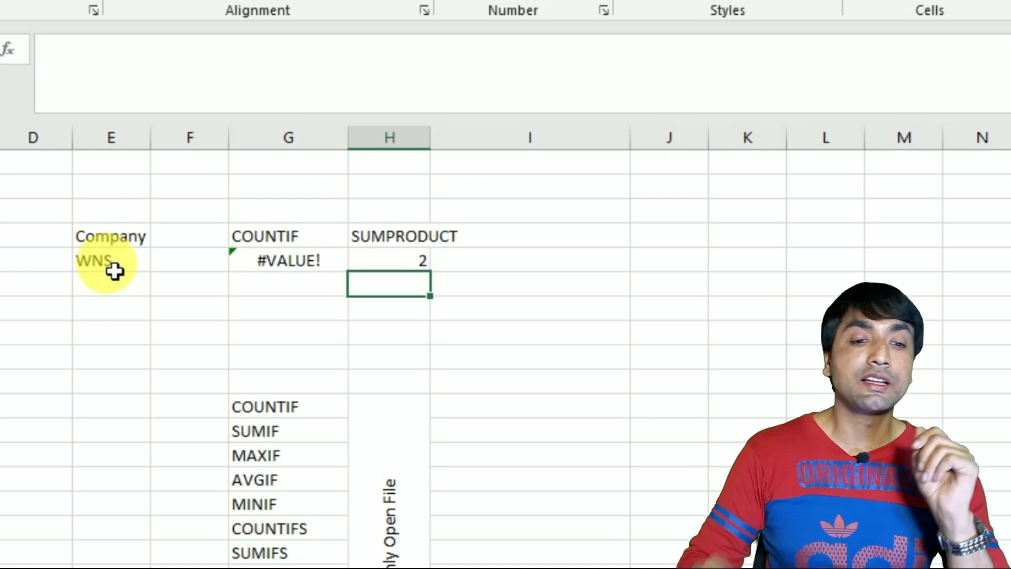
Step: Compare the COUNTIF formula in G5 with the SUMPRODUCT formula in H5
click(292, 263)
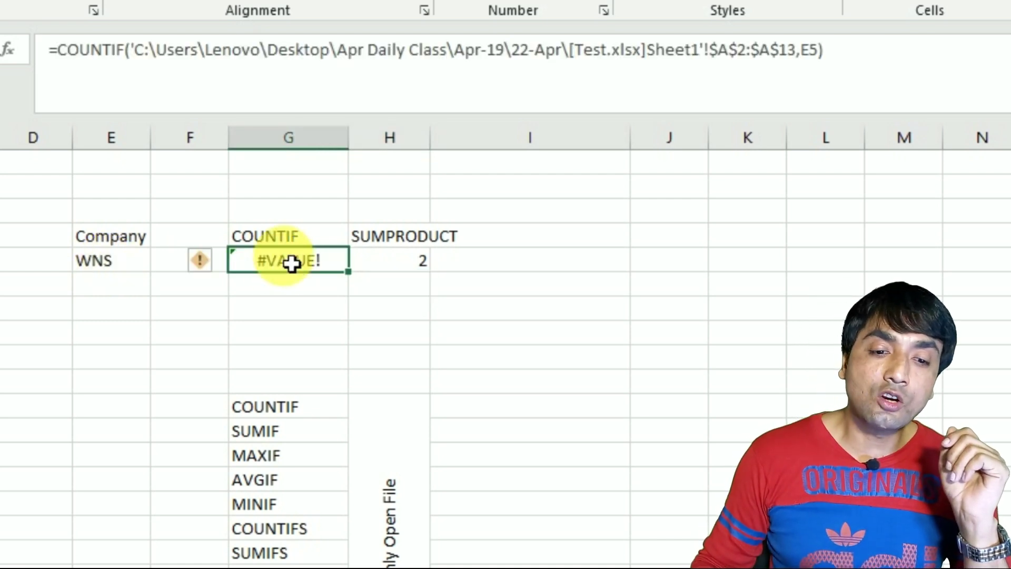
click(404, 263)
double_click(403, 262)
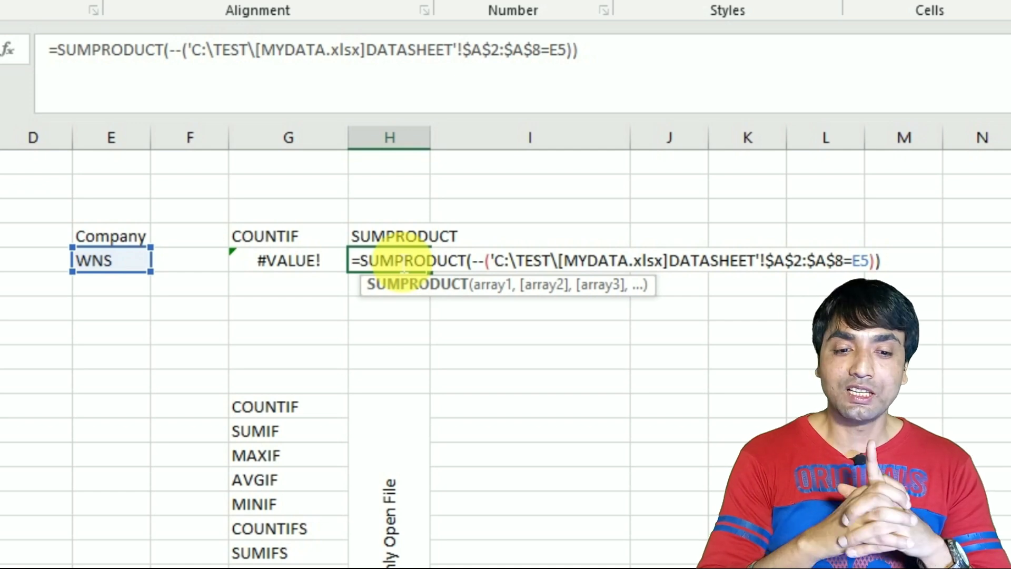
key(Return)
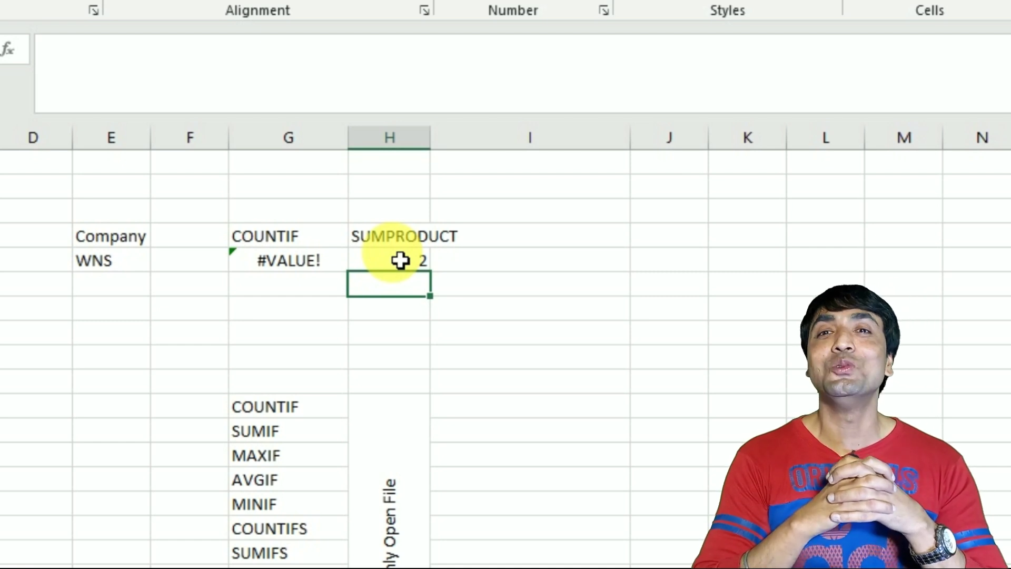
Step: Examine the Strategy and Closing Price sheets, focusing on the Option Type and Strike Price columns of the price data
click(38, 462)
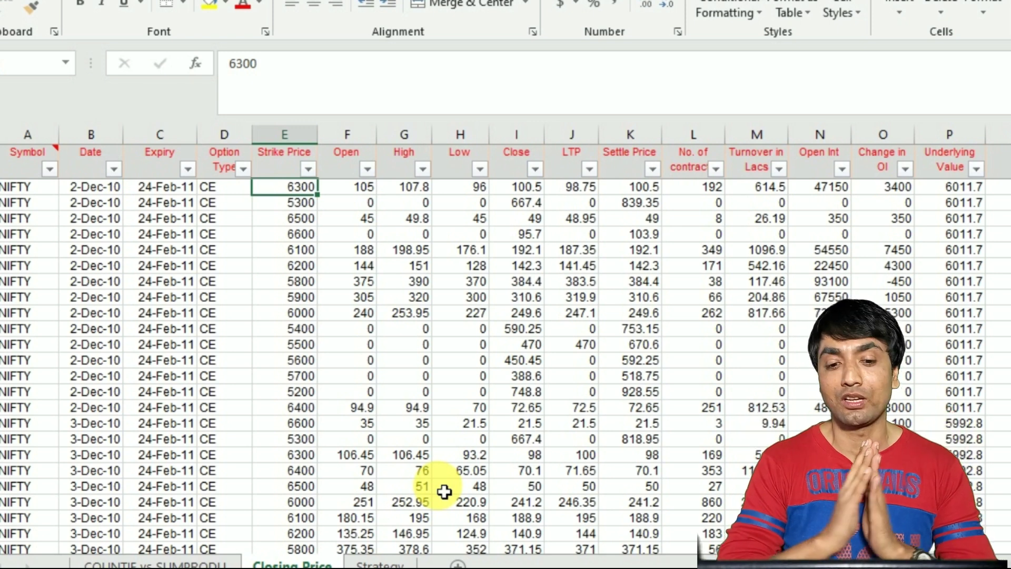
click(376, 563)
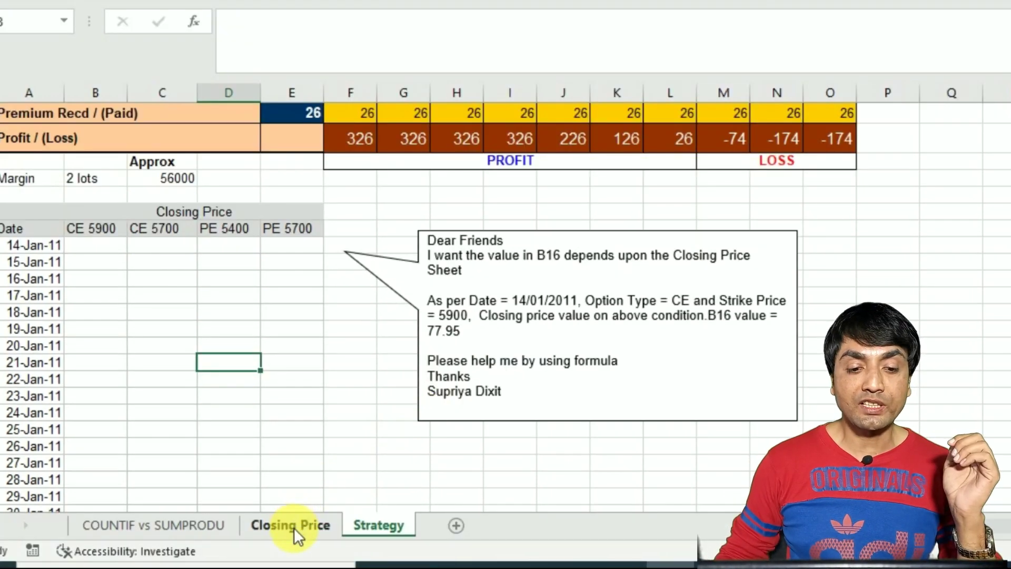
click(293, 526)
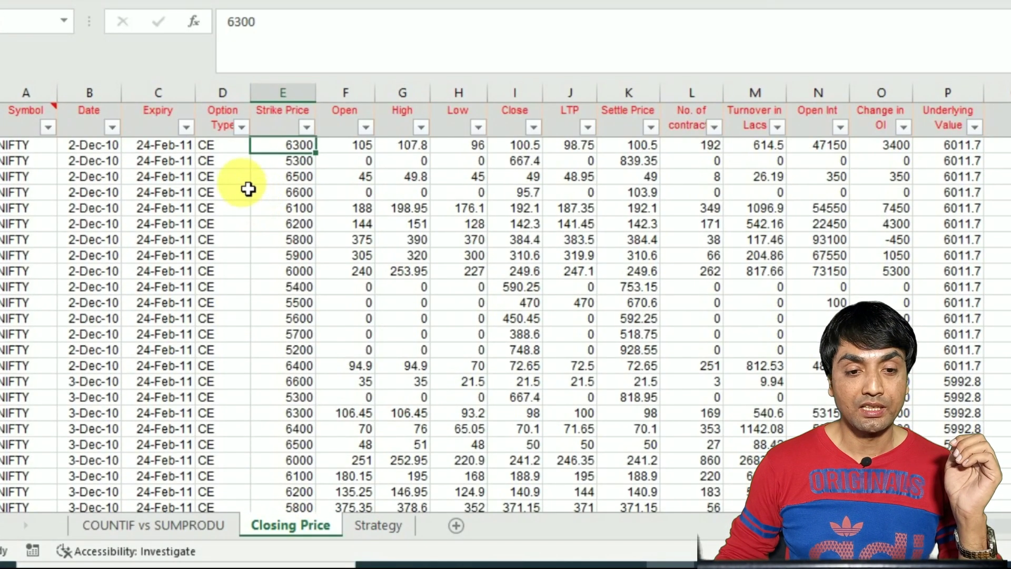
drag(219, 150, 229, 188)
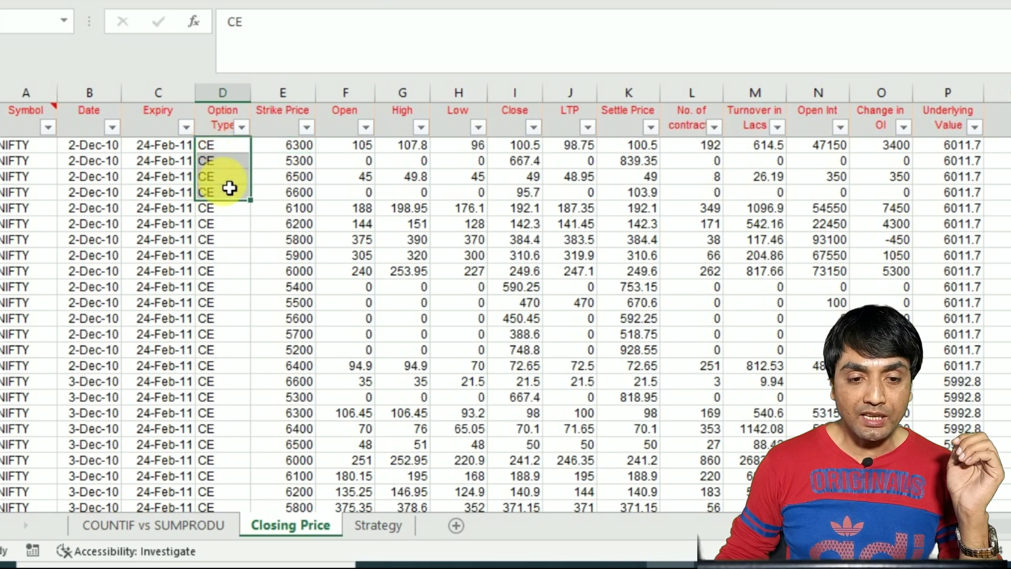
drag(300, 149, 295, 224)
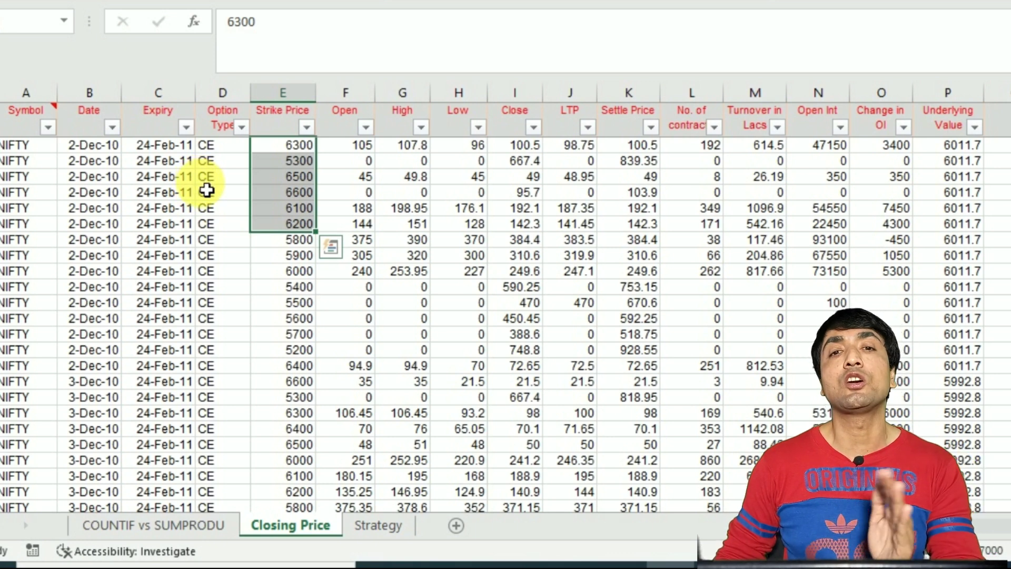
Step: Review the Strategy sheet's B16 request for date 14/01/2011, option type CE and strike price 5900 against the Closing Price sheet
click(369, 524)
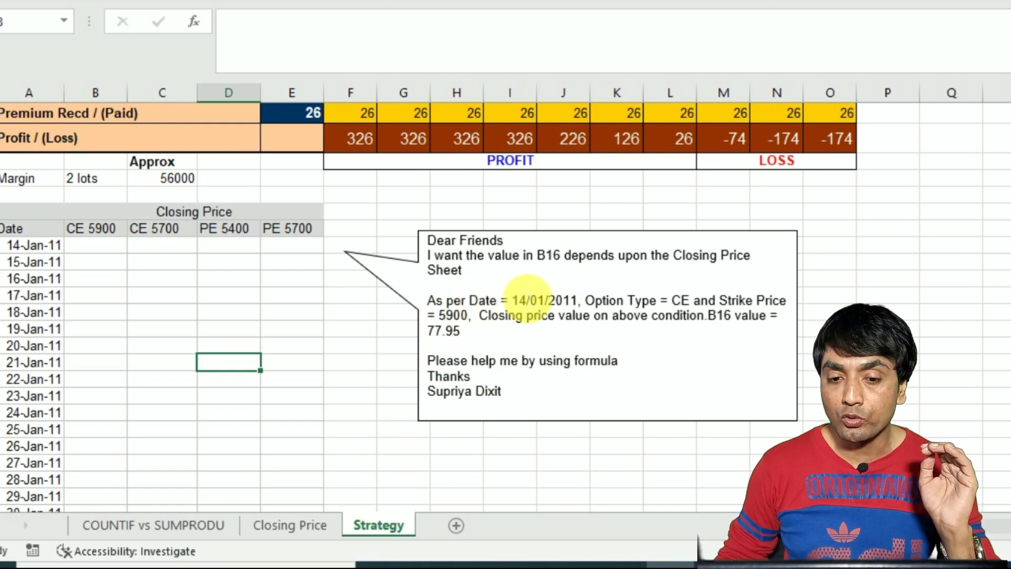
click(679, 300)
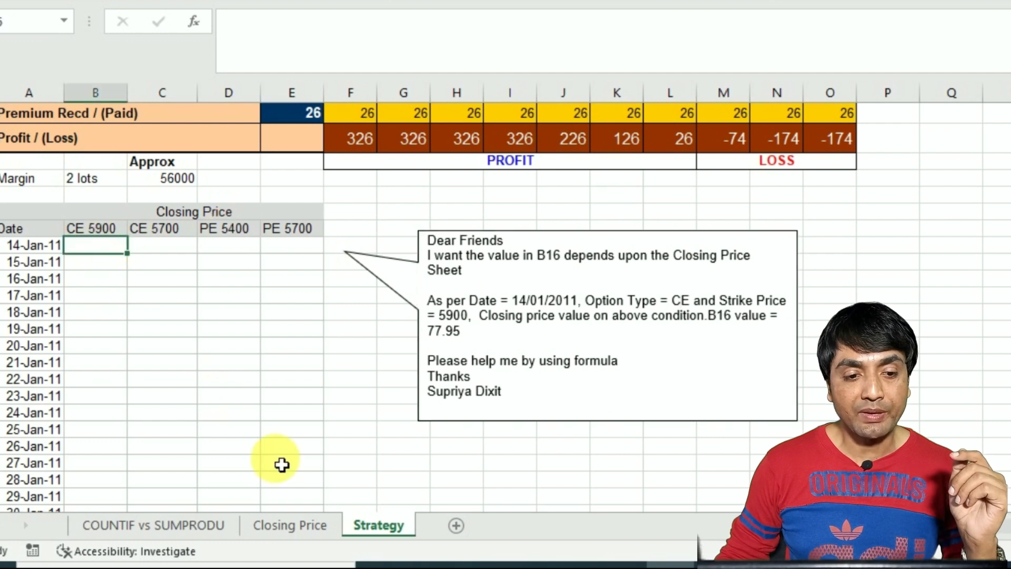
click(101, 247)
click(288, 525)
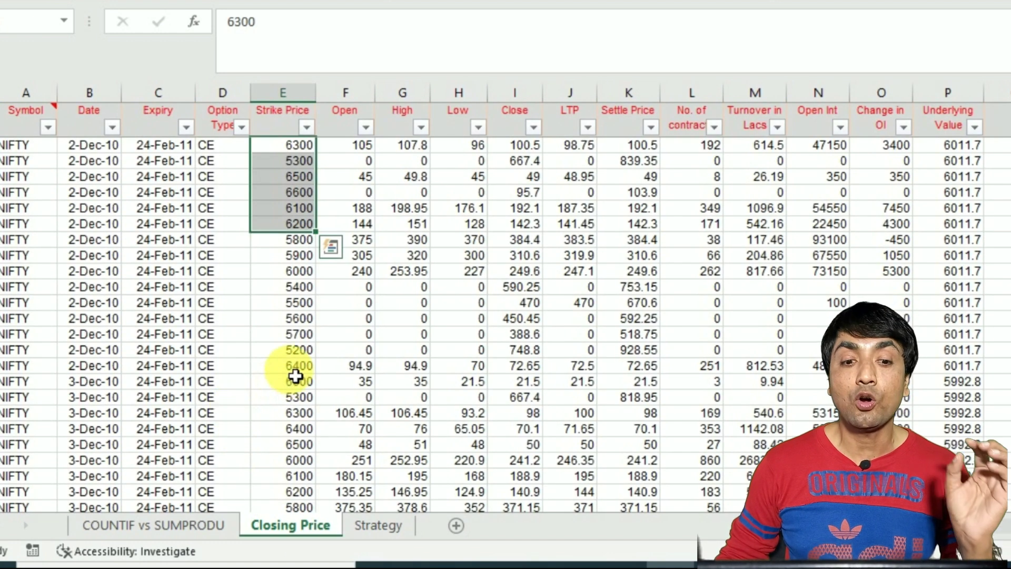
click(378, 526)
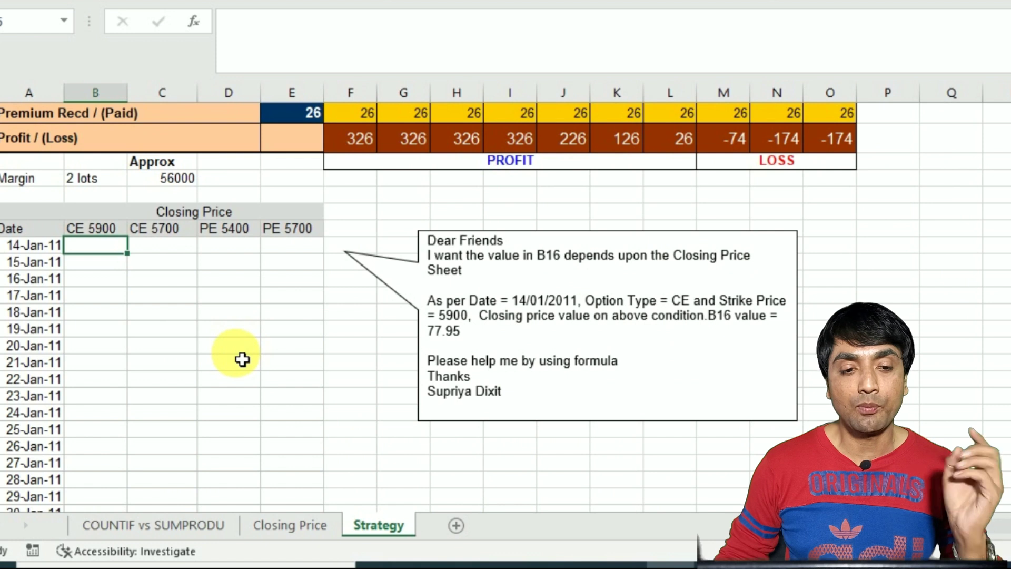
click(161, 269)
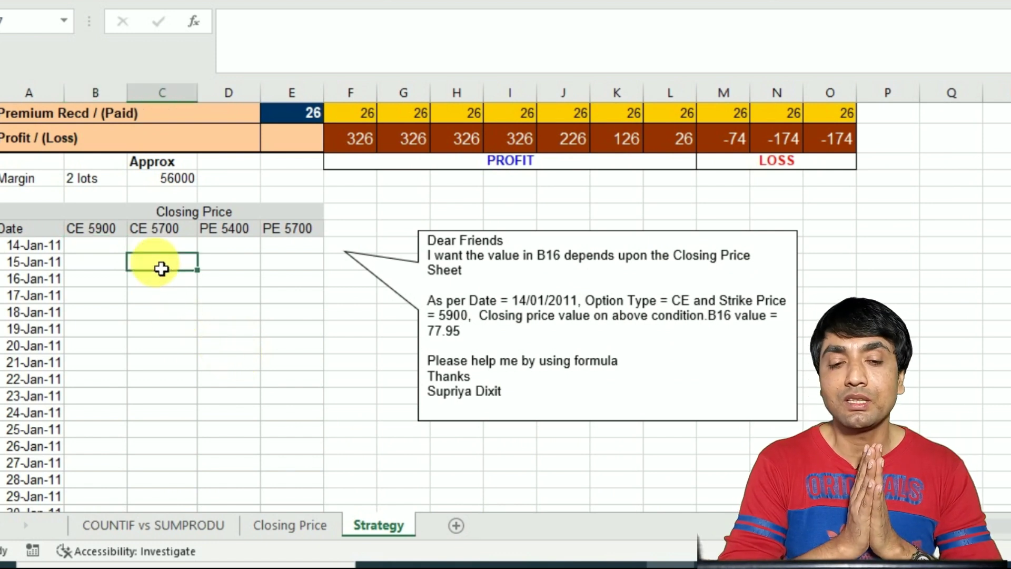